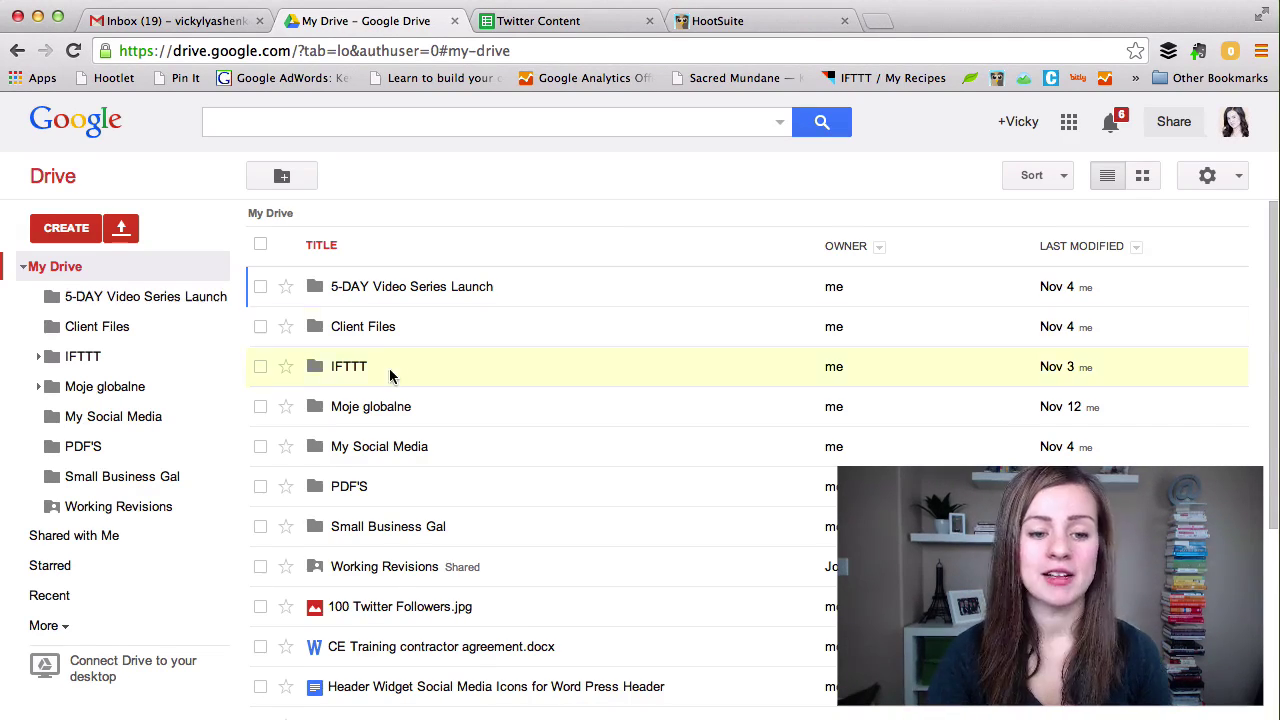
Step: Open the Twitter Content spreadsheet from the My Social Media folder and review its tweet categories through the Blog Posts sections
{"action": "left_click", "coordinate": [378, 450]}
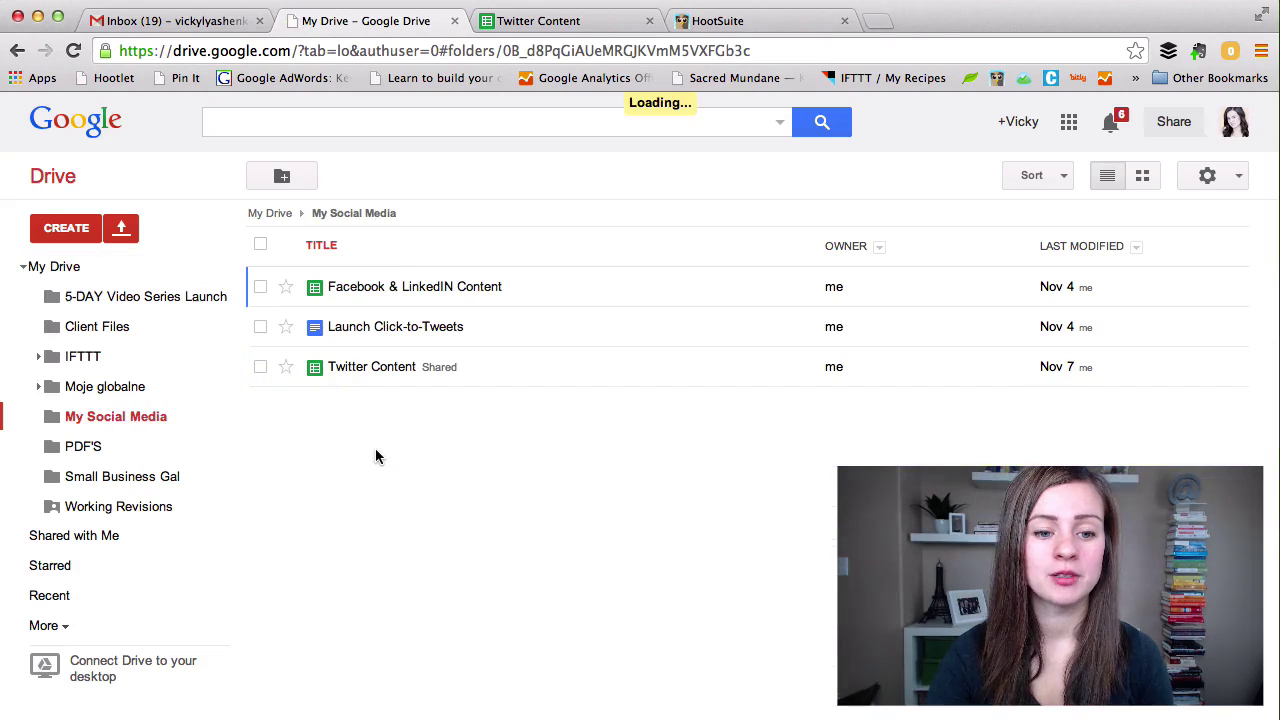
{"action": "left_click", "coordinate": [386, 370]}
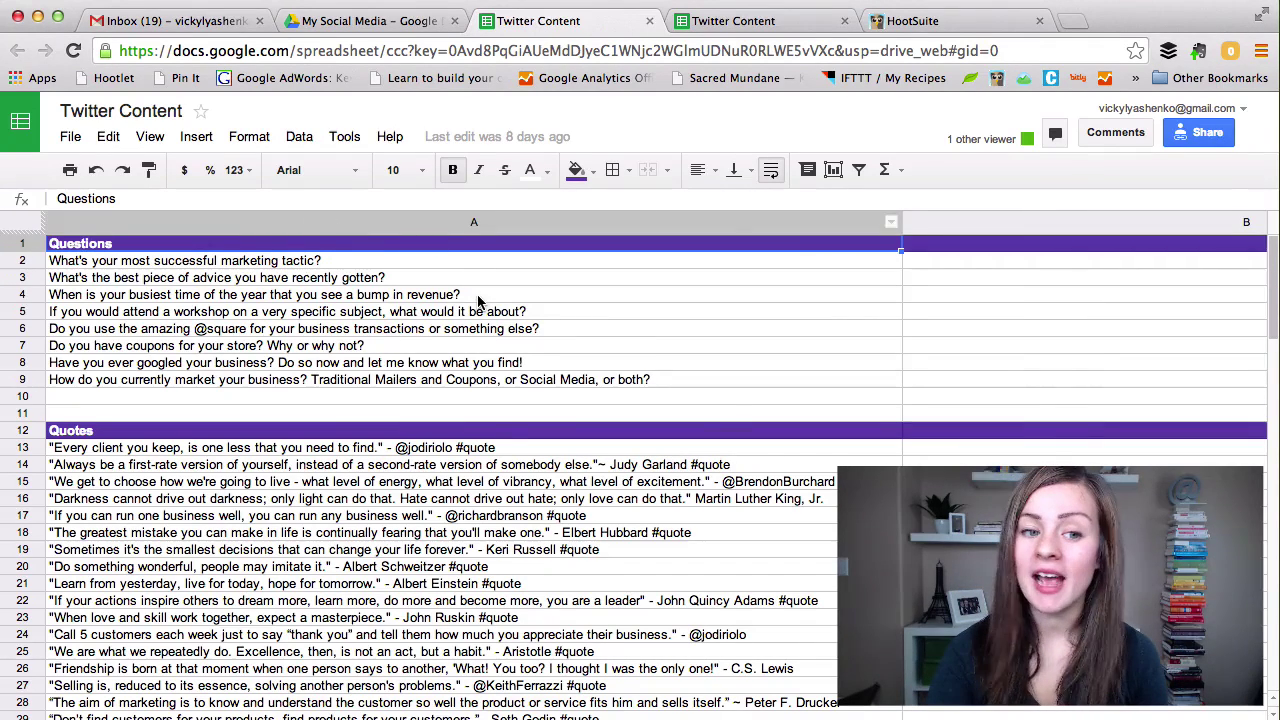
{"action": "scroll", "coordinate": [395, 510], "scroll_direction": "down", "scroll_amount": 10}
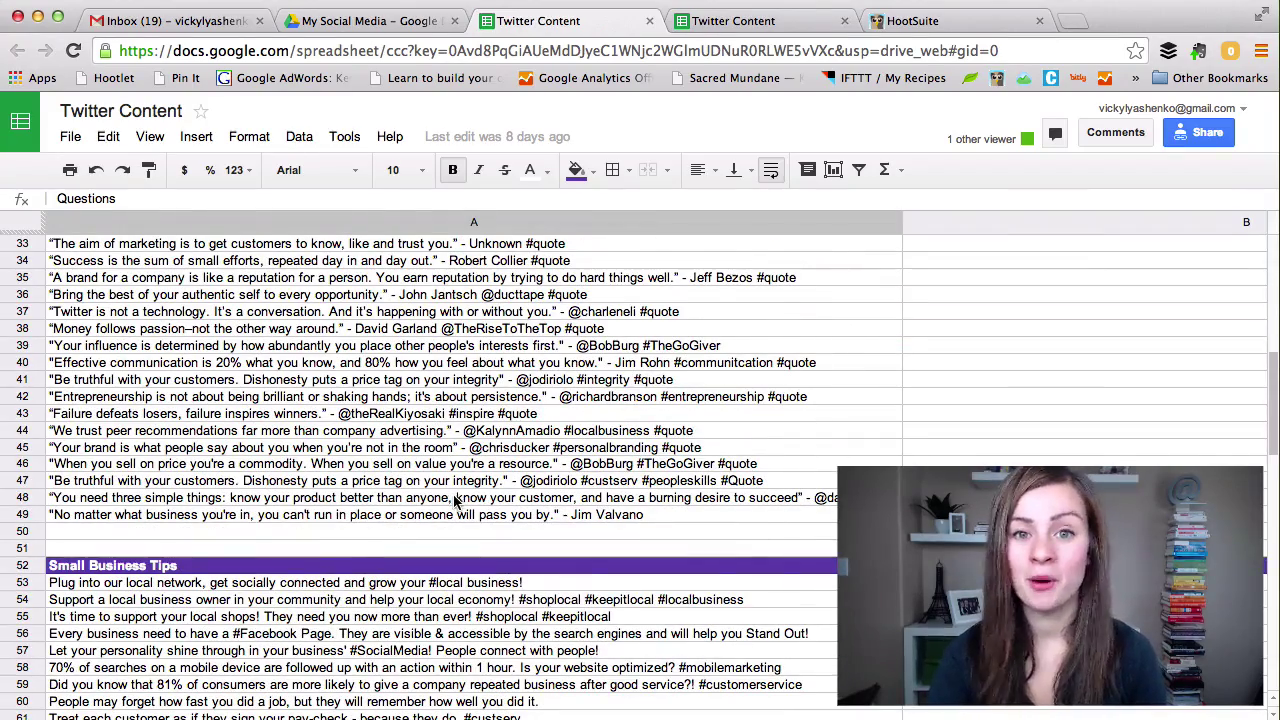
{"action": "scroll", "coordinate": [455, 500], "scroll_direction": "down", "scroll_amount": 5}
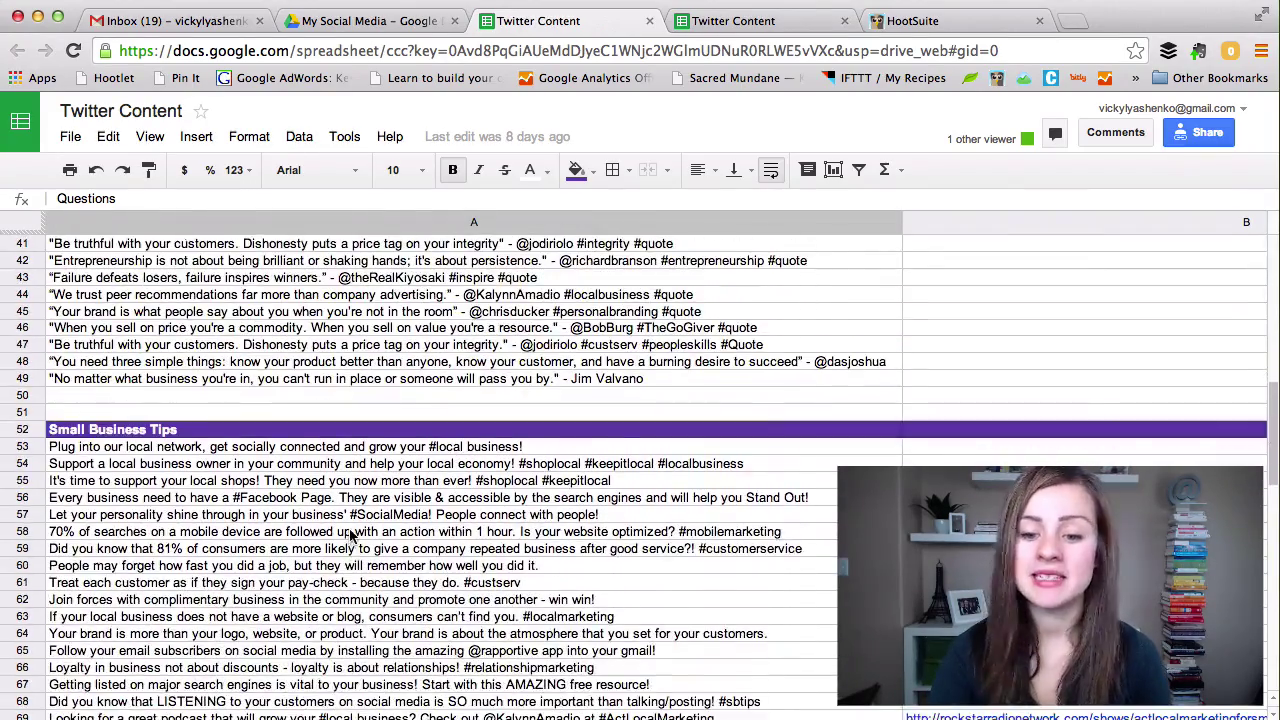
{"action": "scroll", "coordinate": [350, 537], "scroll_direction": "down", "scroll_amount": 12}
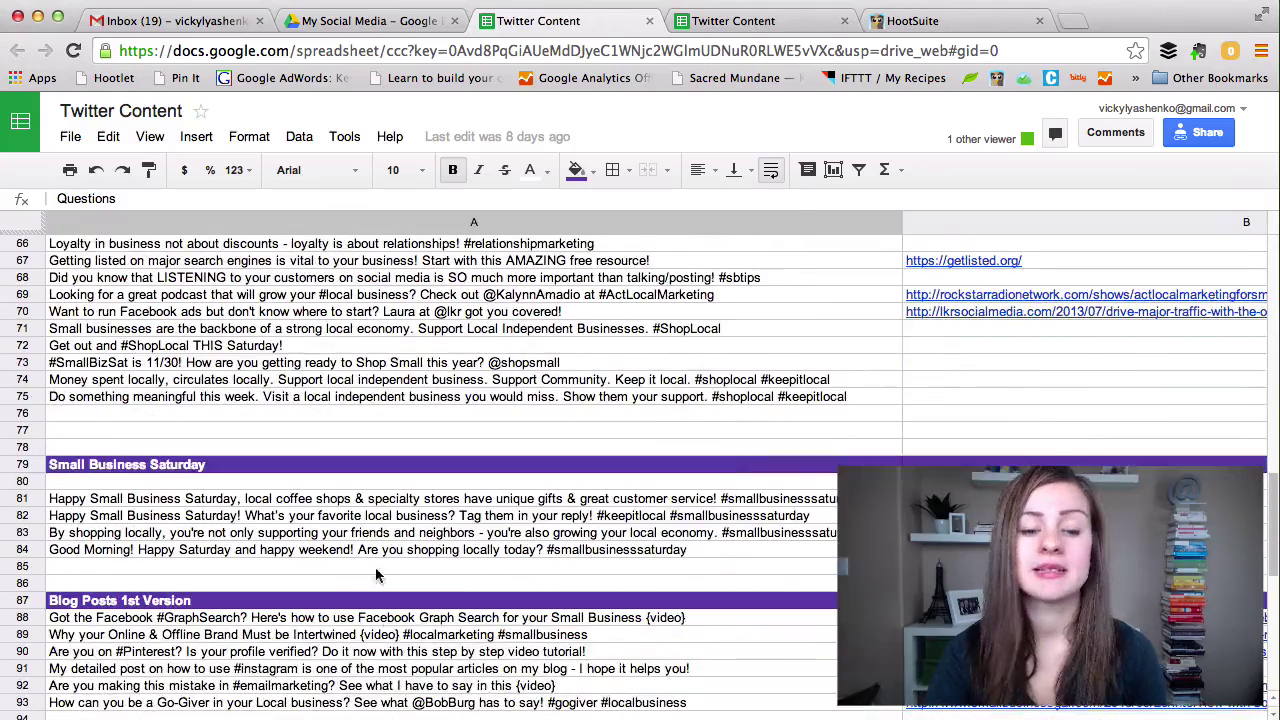
{"action": "scroll", "coordinate": [410, 594], "scroll_direction": "down", "scroll_amount": 3}
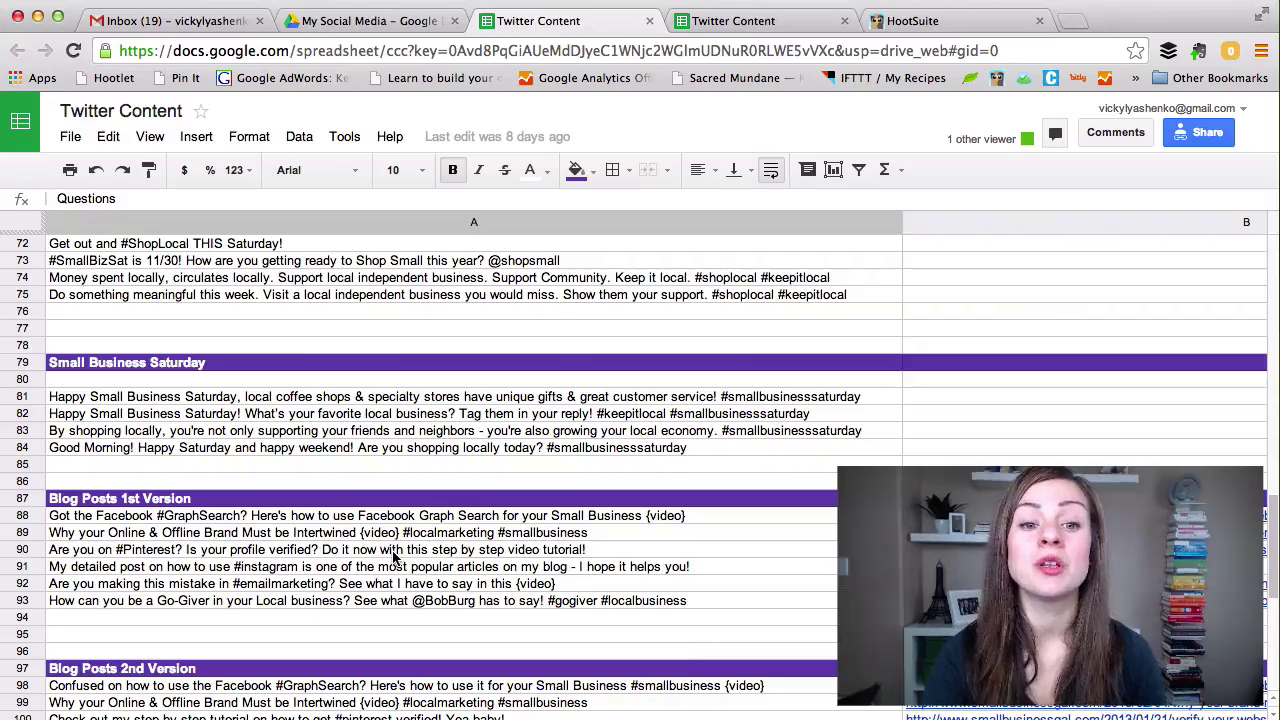
{"action": "scroll", "coordinate": [393, 557], "scroll_direction": "up", "scroll_amount": 6}
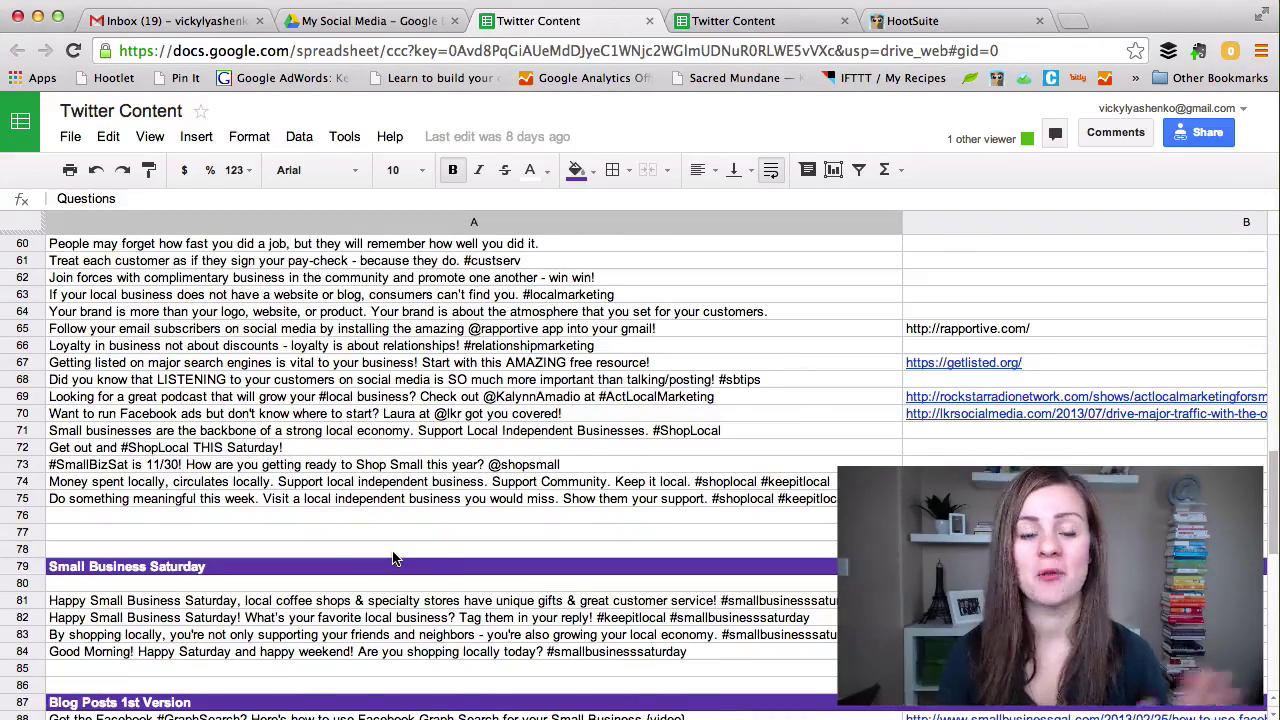
{"action": "scroll", "coordinate": [393, 559], "scroll_direction": "up", "scroll_amount": 4}
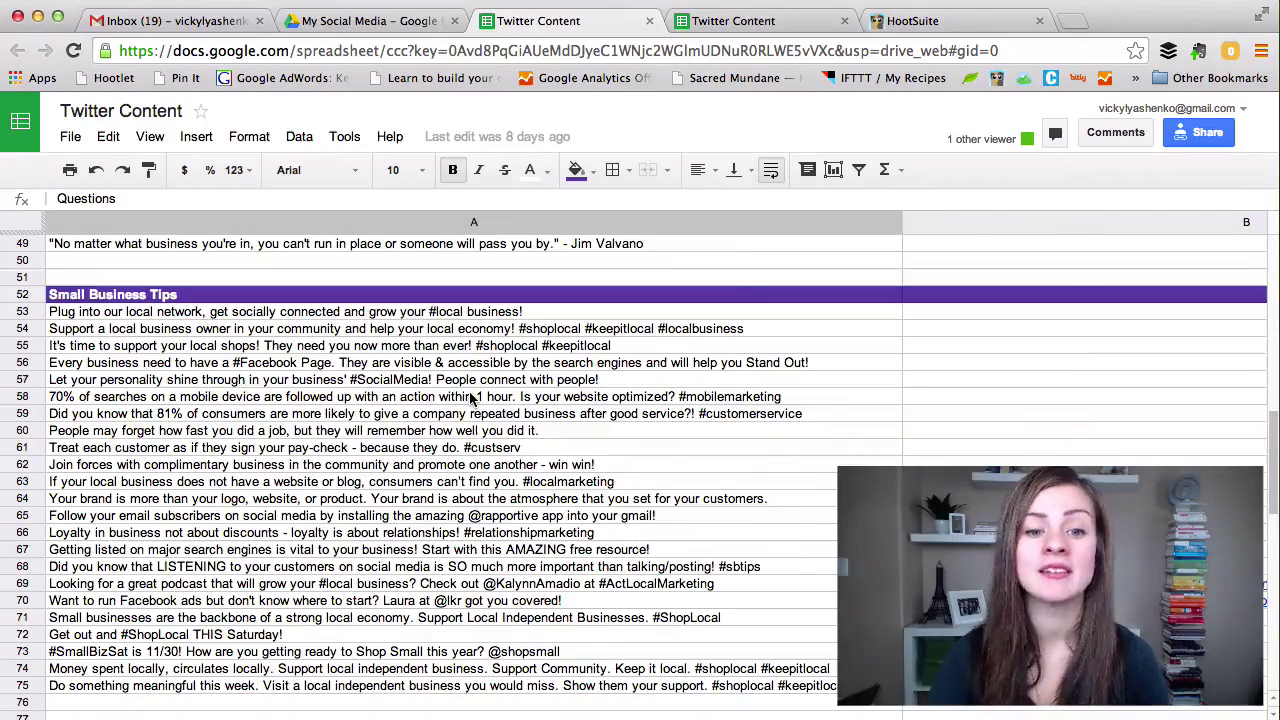
{"action": "scroll", "coordinate": [471, 398], "scroll_direction": "down", "scroll_amount": 6}
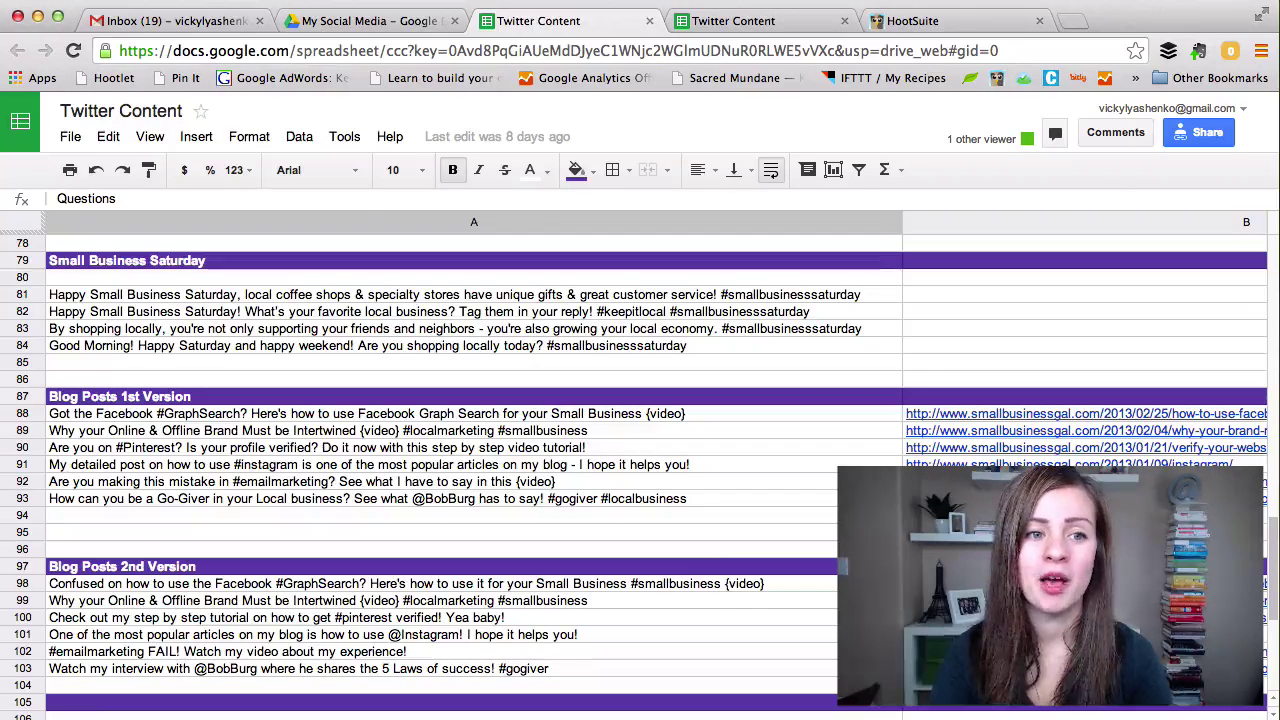
Step: Return to the My Social Media folder in Drive and create a new spreadsheet there
{"action": "left_click", "coordinate": [370, 21]}
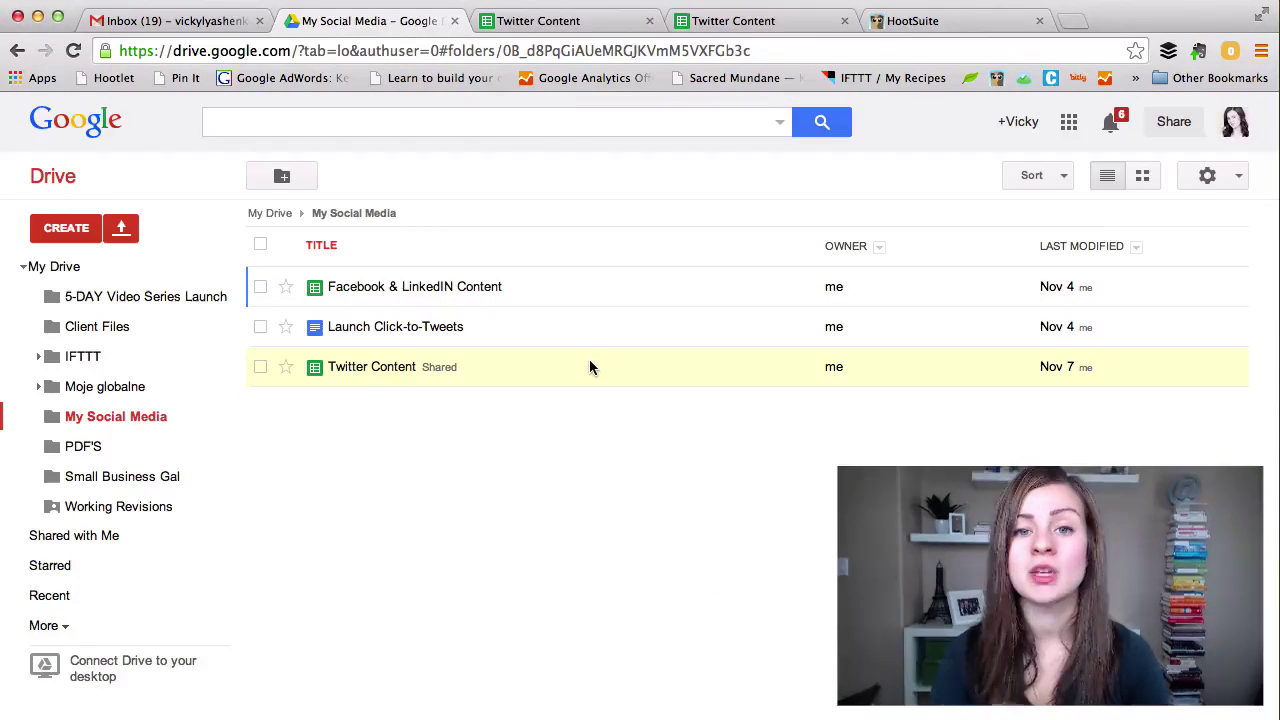
{"action": "left_click", "coordinate": [66, 229]}
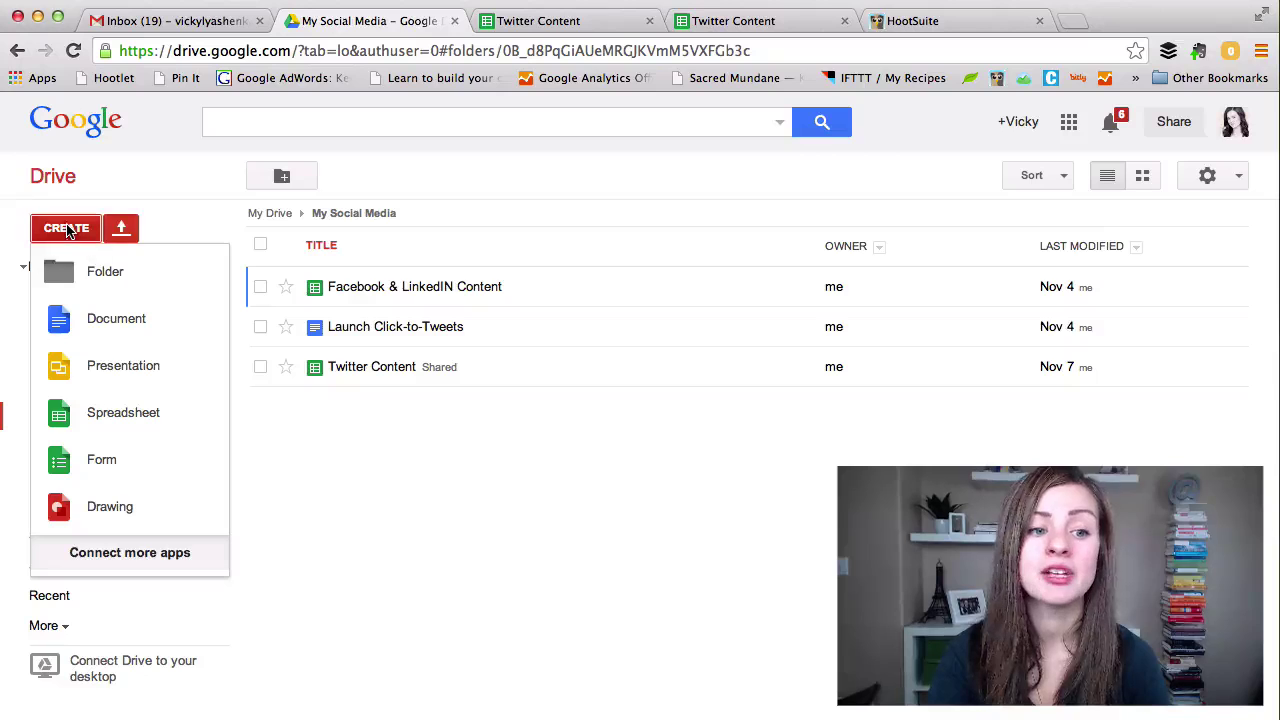
{"action": "left_click", "coordinate": [122, 427]}
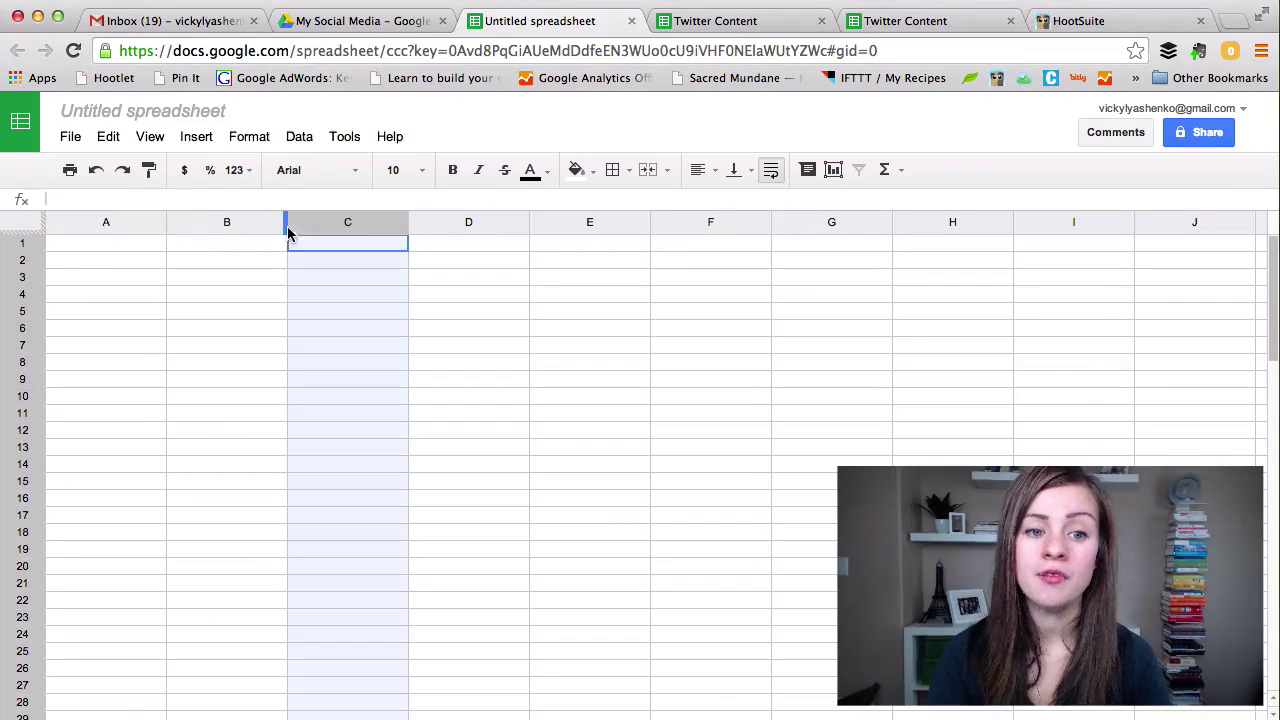
Step: Widen columns B and C of the blank spreadsheet to roughly three times their default width or more
{"action": "left_click_drag", "start_coordinate": [288, 223], "coordinate": [546, 247]}
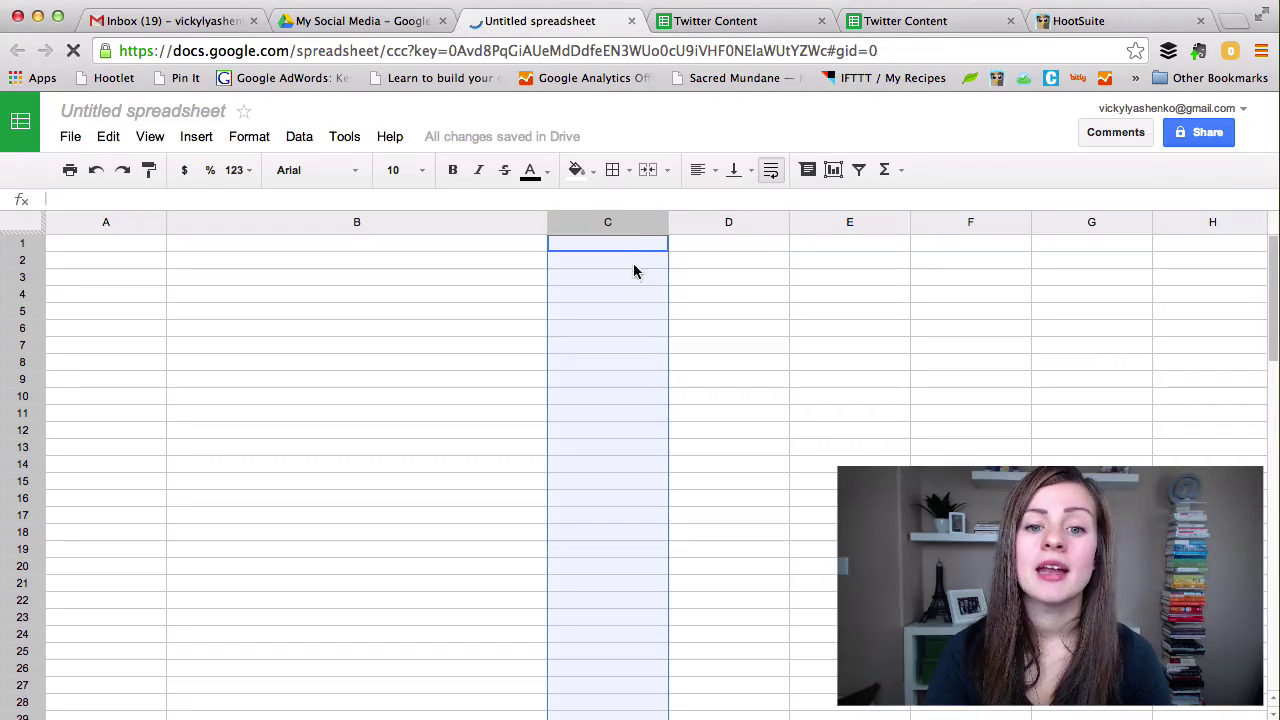
{"action": "left_click_drag", "start_coordinate": [668, 222], "coordinate": [993, 223]}
{"action": "left_click", "coordinate": [398, 266]}
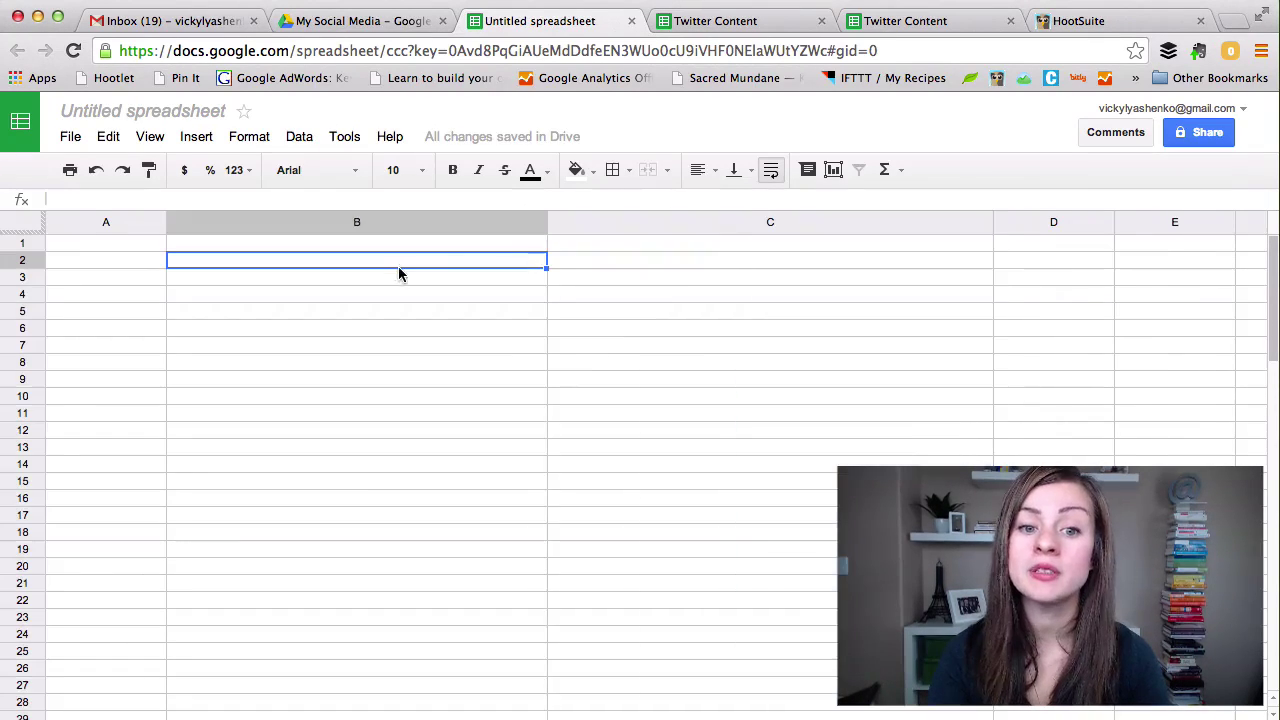
{"action": "left_click", "coordinate": [708, 198]}
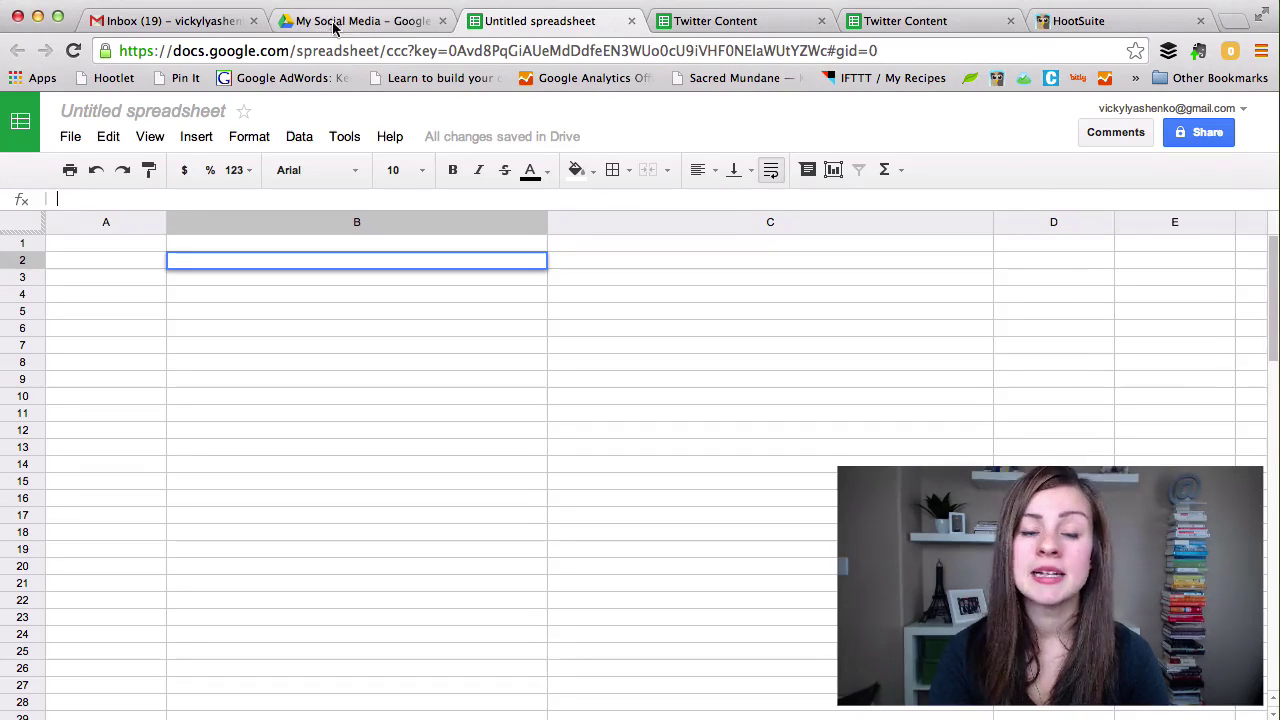
Step: Copy the Blog Posts 1st Version tweets, rows 88 to 93 of Twitter Content, into rows 1 to 6 of the new spreadsheet
{"action": "left_click", "coordinate": [928, 20]}
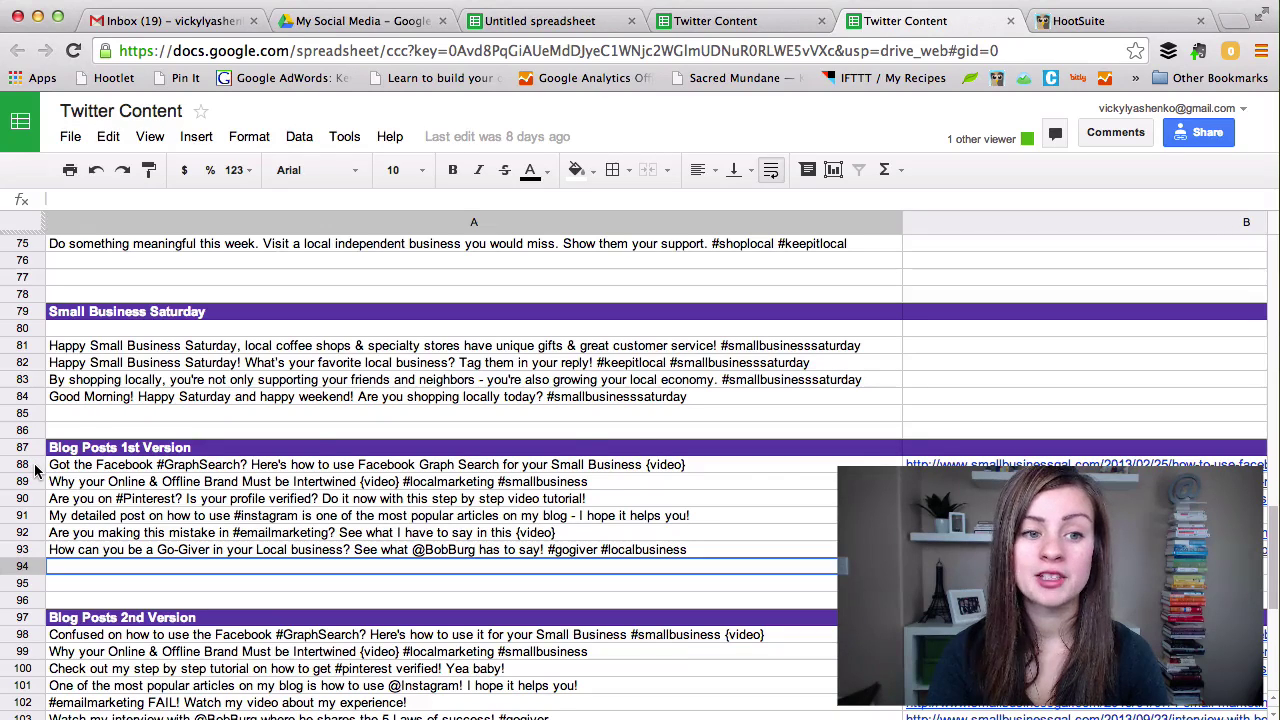
{"action": "left_click_drag", "start_coordinate": [36, 470], "coordinate": [38, 549]}
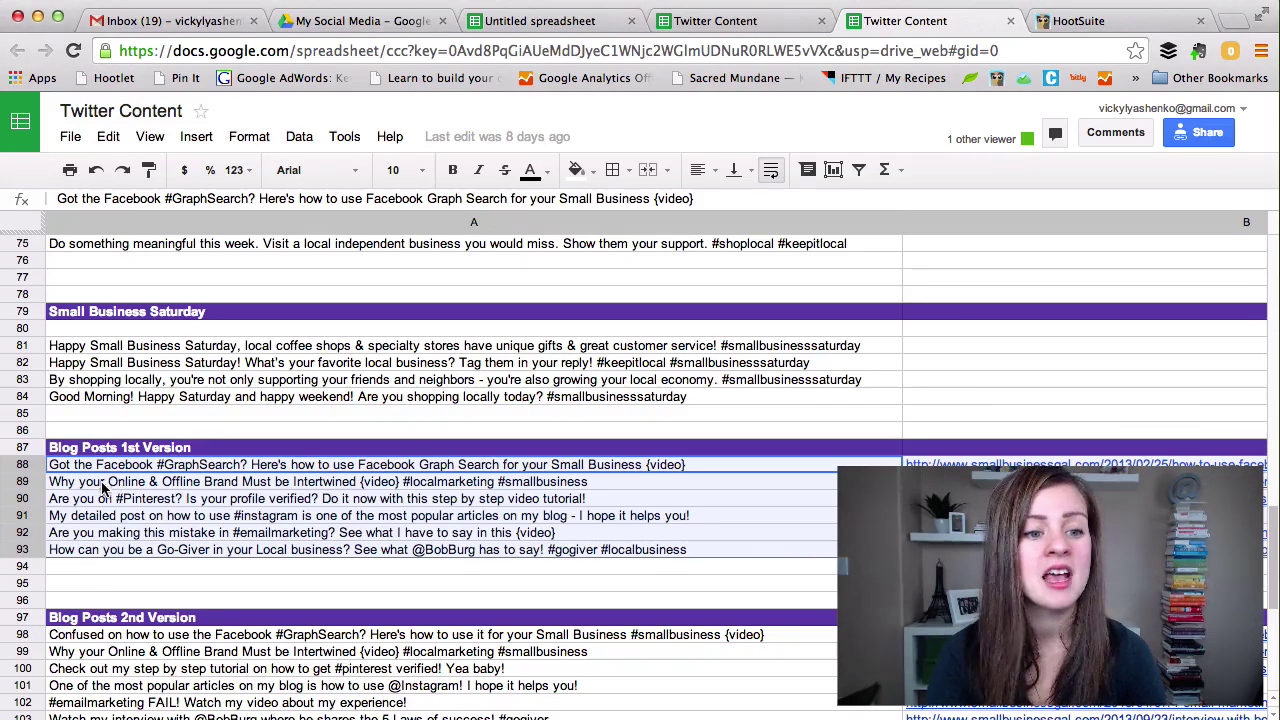
{"action": "key", "text": "super+c"}
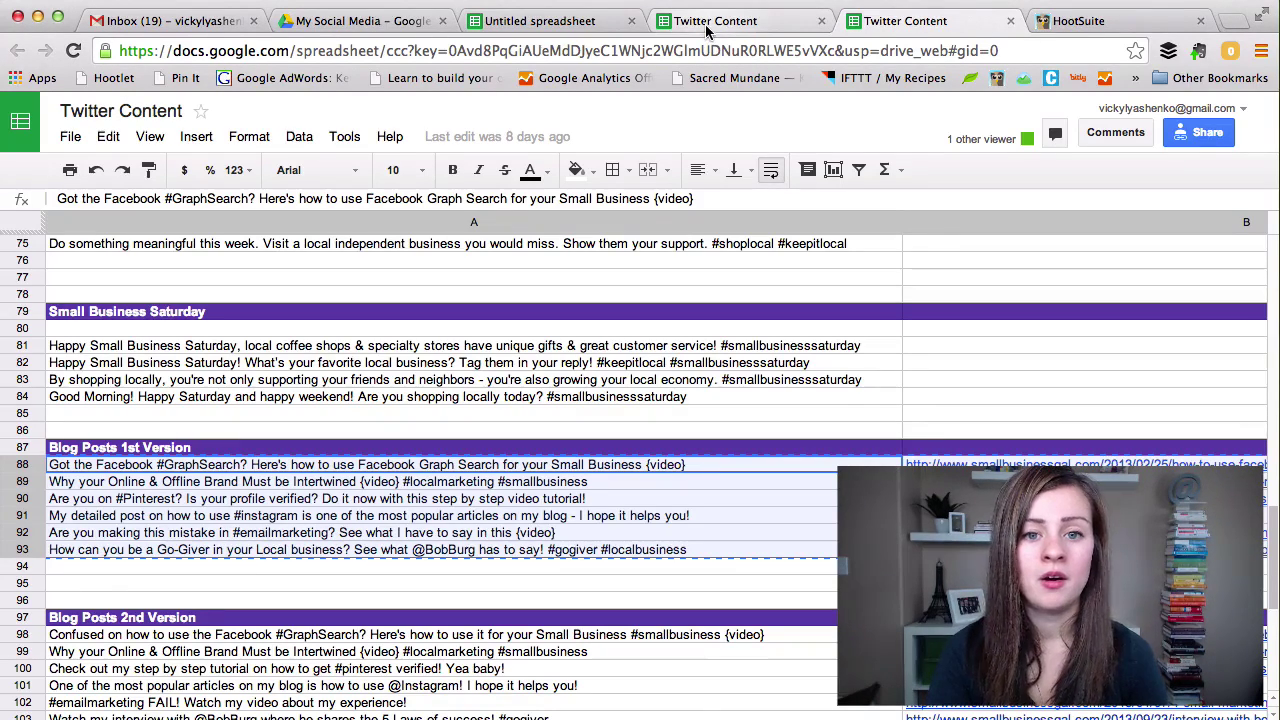
{"action": "left_click", "coordinate": [572, 28]}
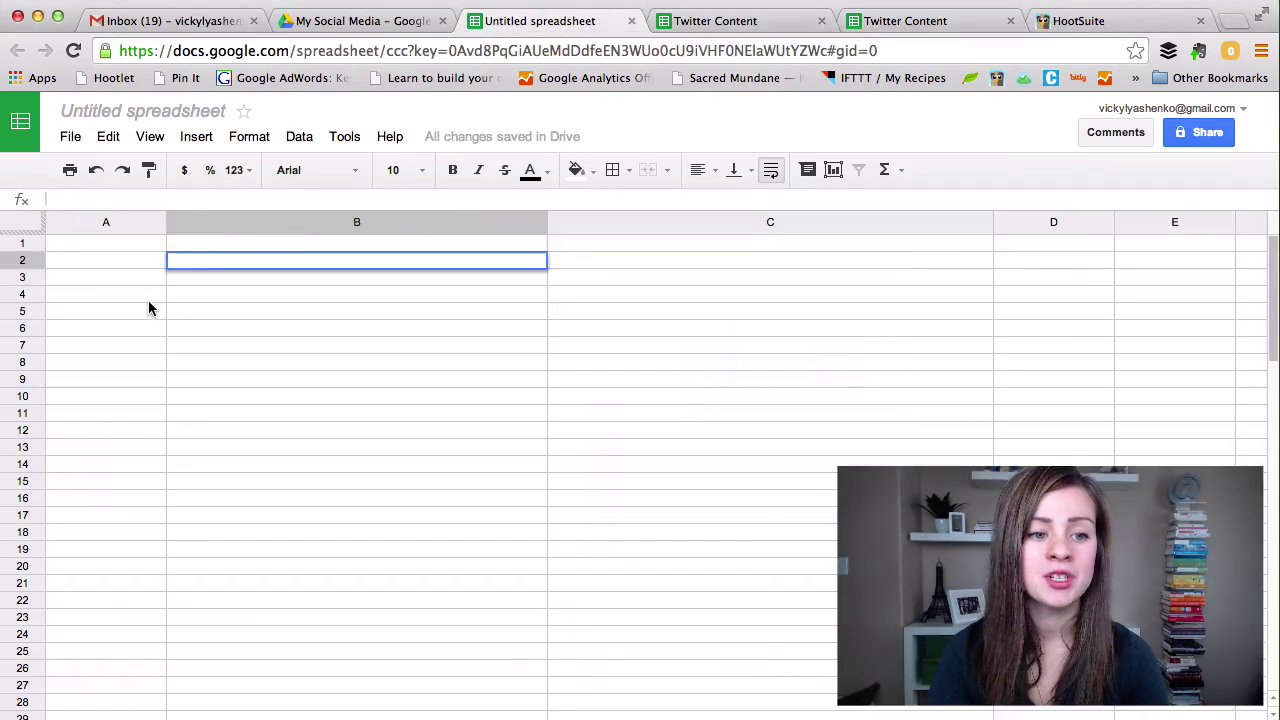
{"action": "left_click_drag", "start_coordinate": [25, 244], "coordinate": [18, 327]}
{"action": "key", "text": "super+v"}
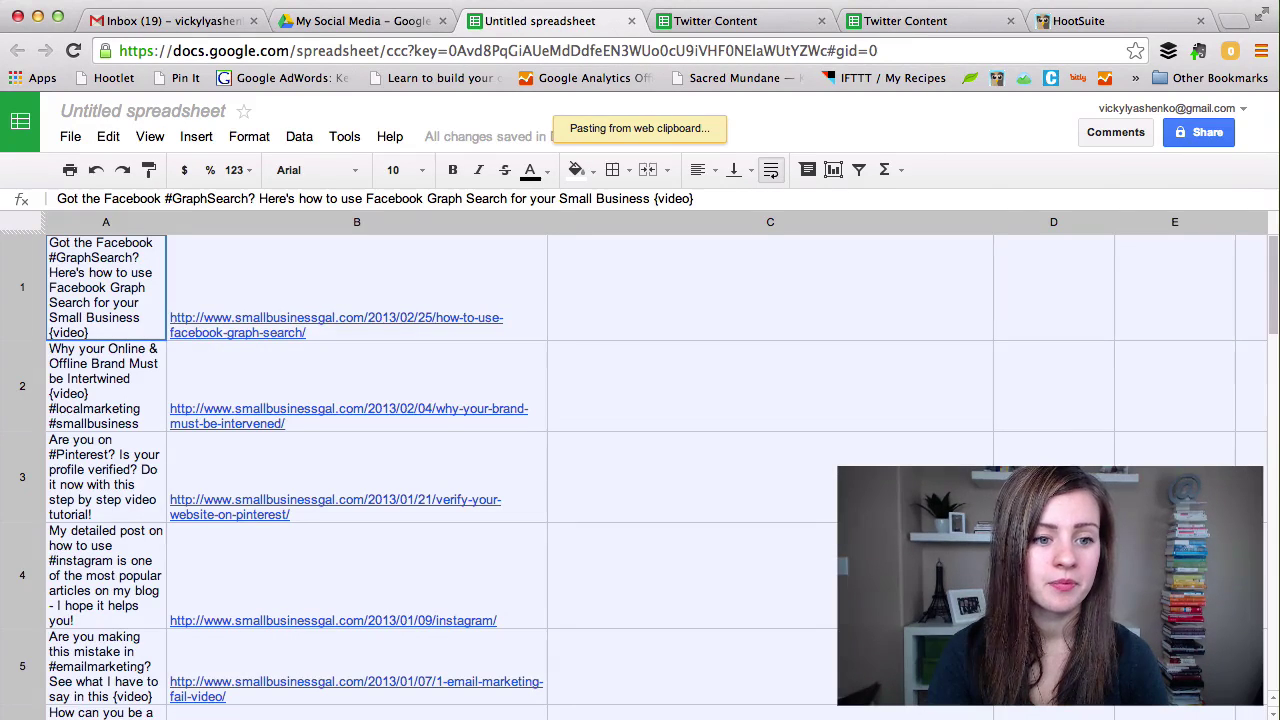
Step: Insert a blank column before the tweet text and widen the text column until each tweet fits on one line
{"action": "left_click_drag", "start_coordinate": [166, 222], "coordinate": [425, 226]}
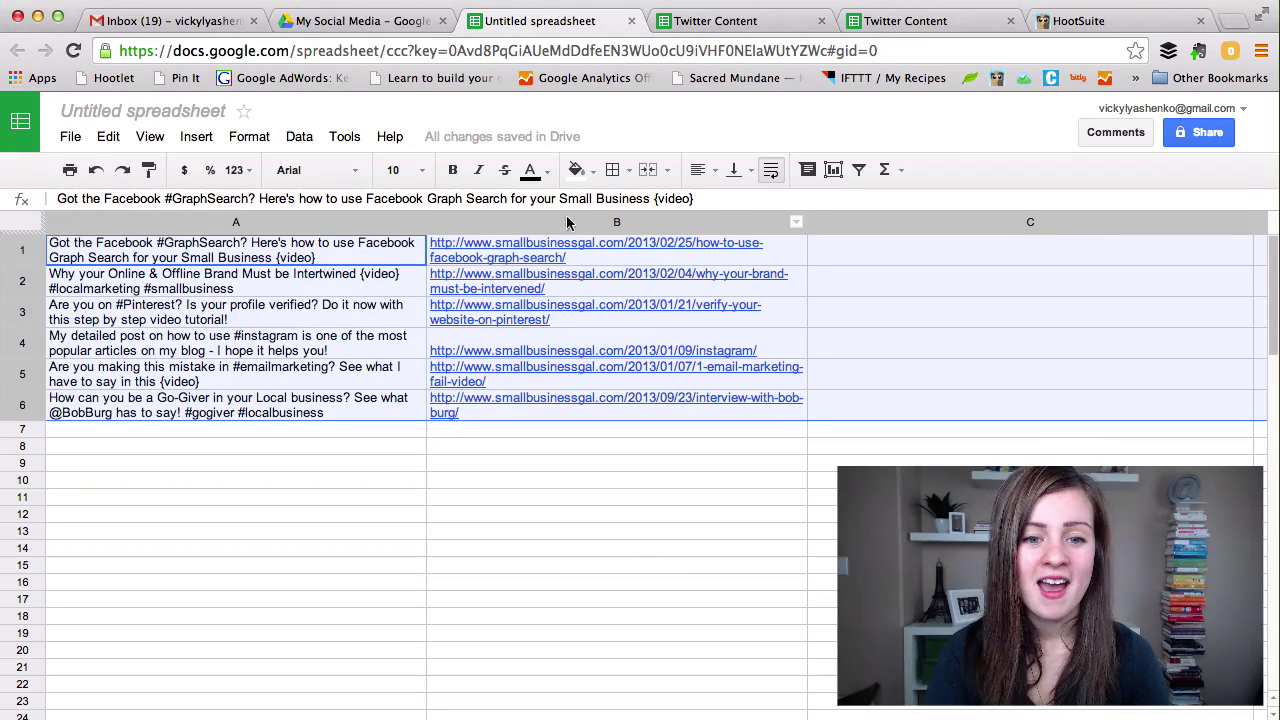
{"action": "right_click", "coordinate": [68, 228]}
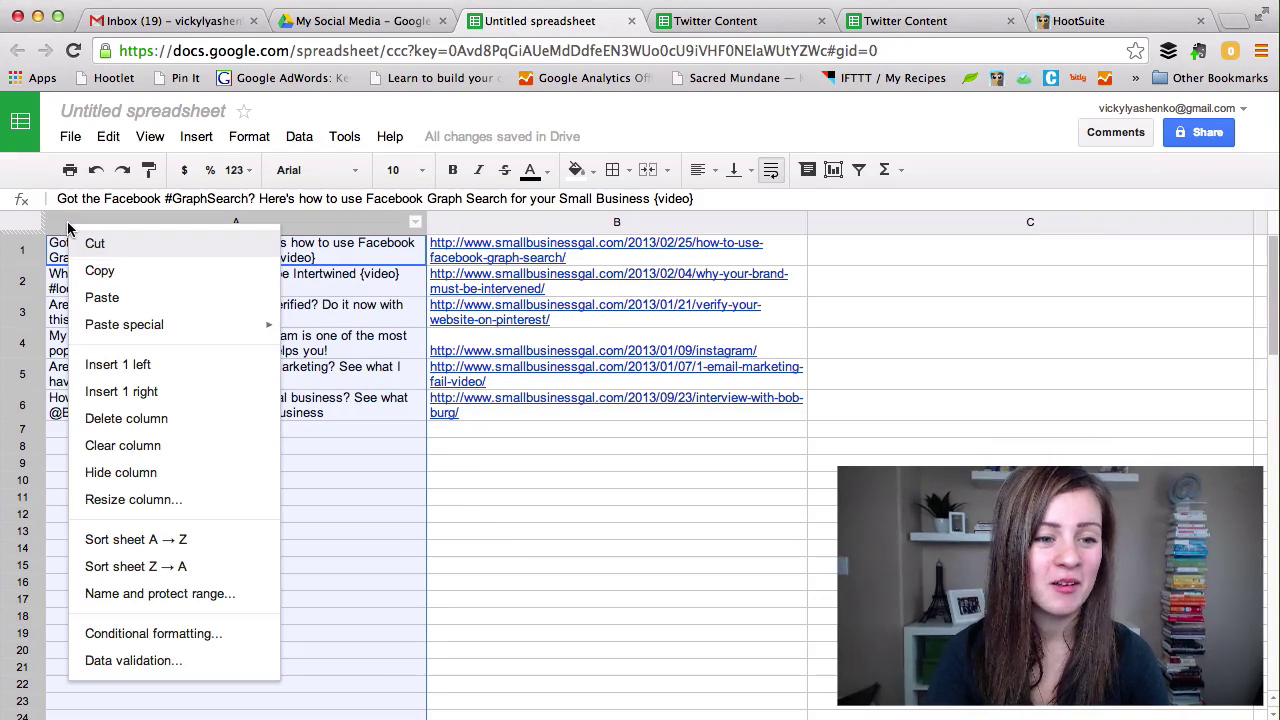
{"action": "left_click", "coordinate": [128, 365]}
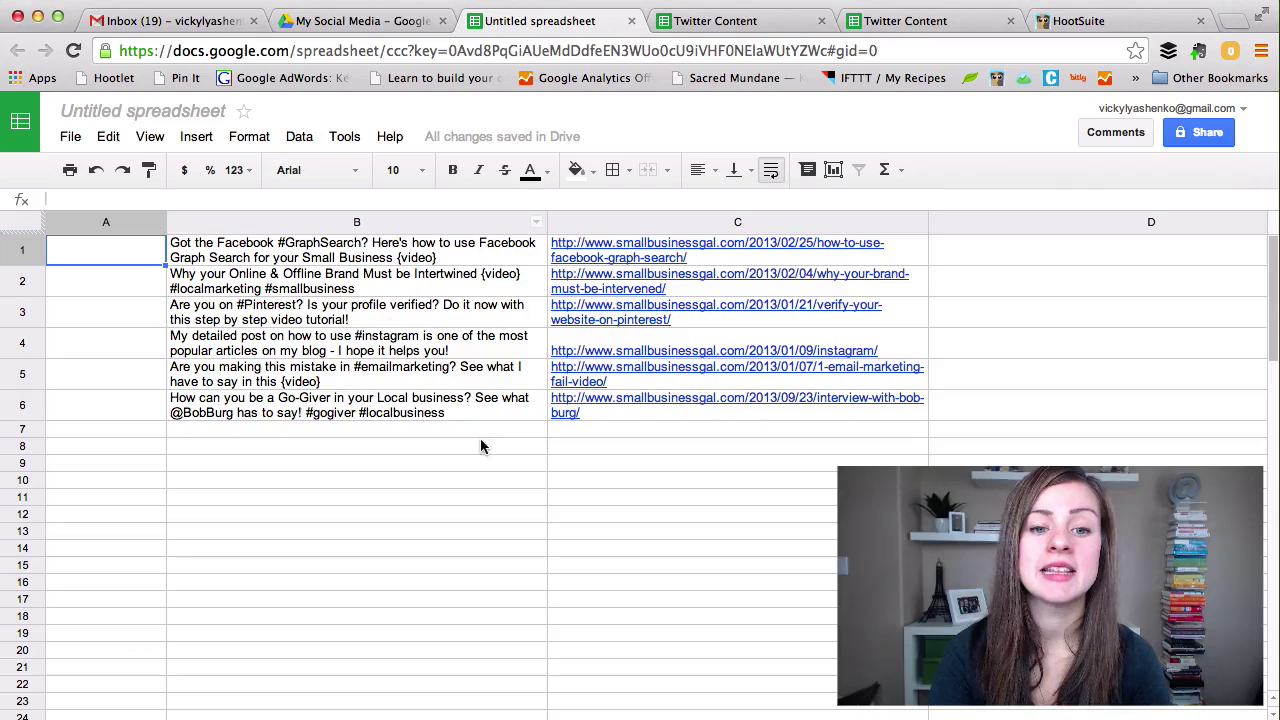
{"action": "left_click_drag", "start_coordinate": [547, 222], "coordinate": [938, 225]}
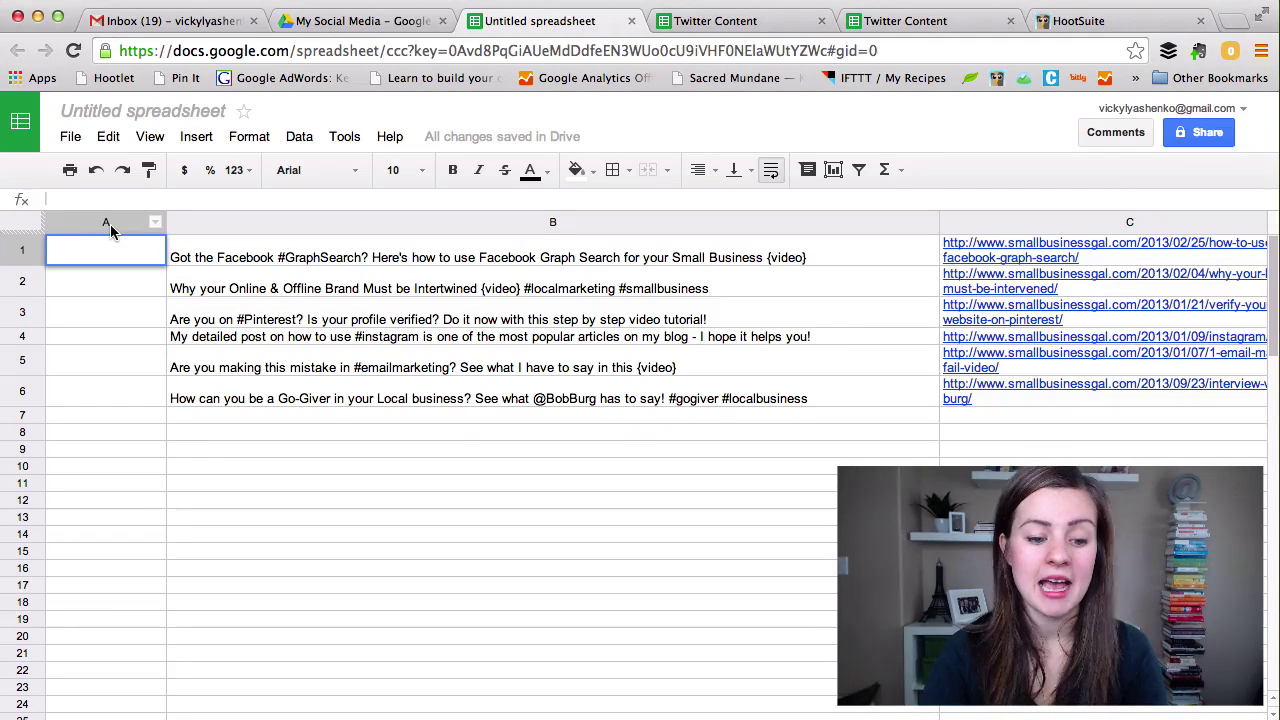
Step: Enter the date and time 11/18/13 12:00:00 in cell A1 for the first tweet
{"action": "type", "text": "11."}
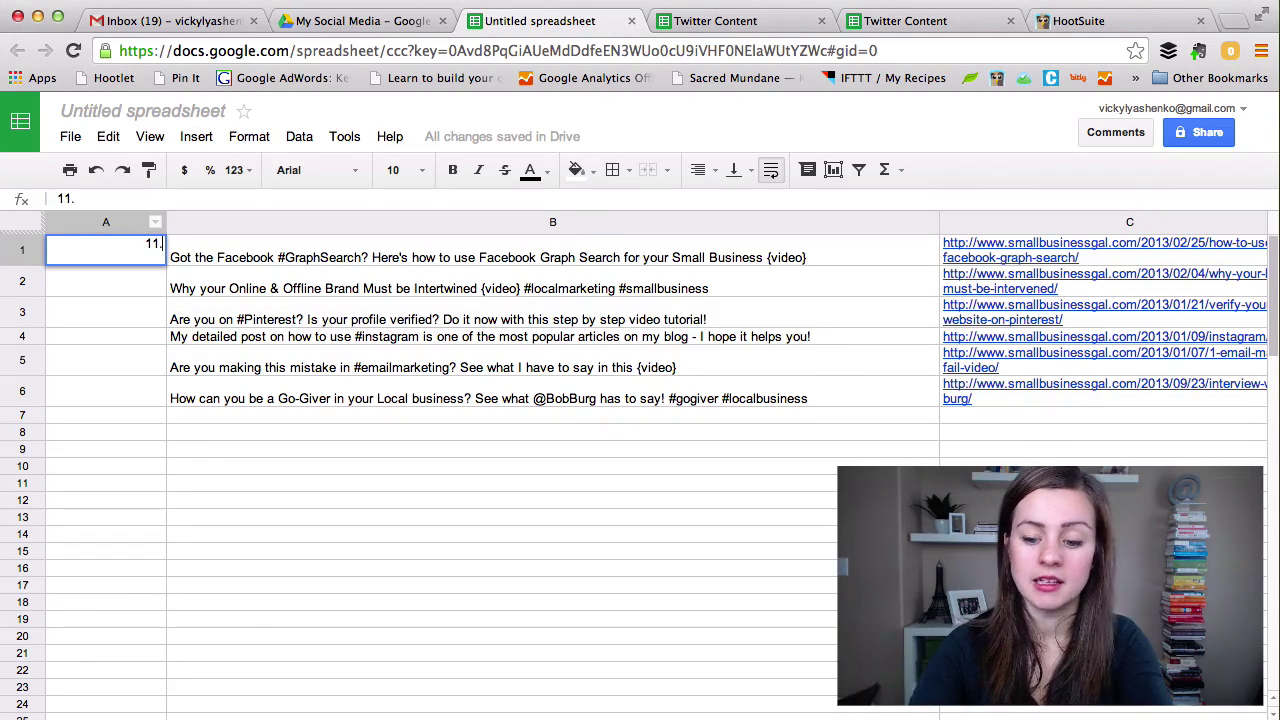
{"action": "key", "text": "BackSpace"}
{"action": "type", "text": "/18"}
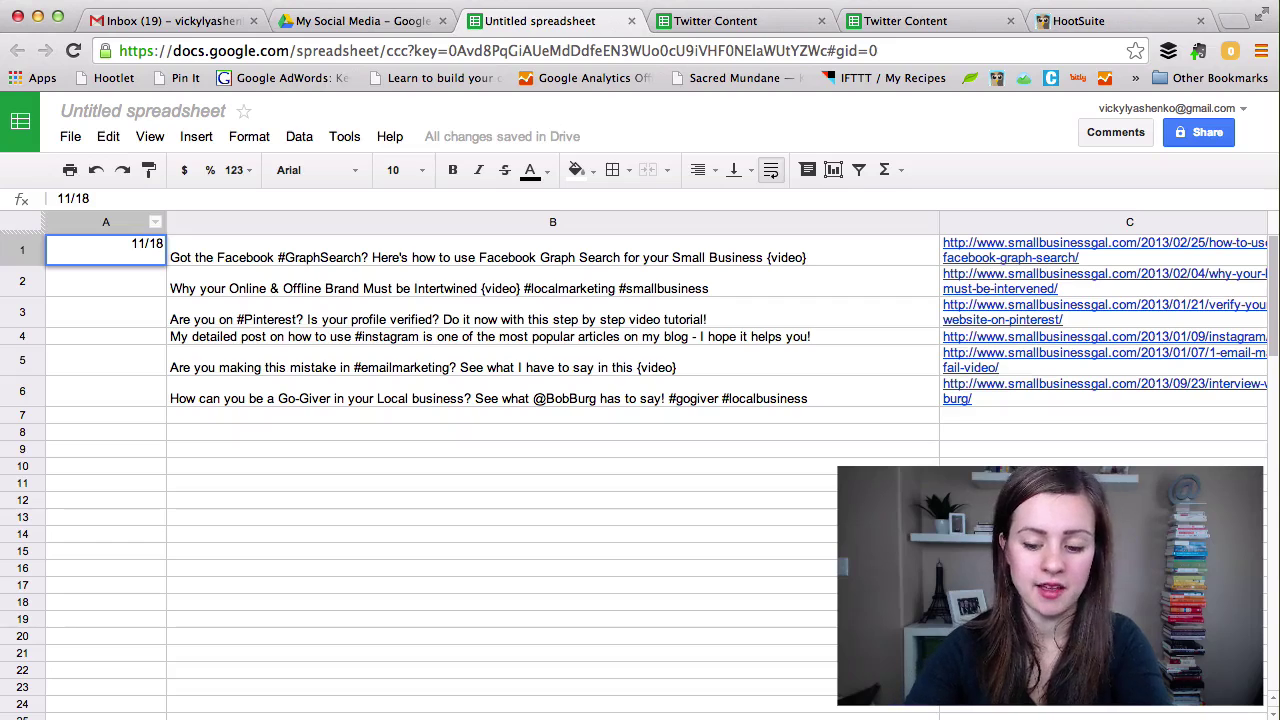
{"action": "type", "text": "/13 1"}
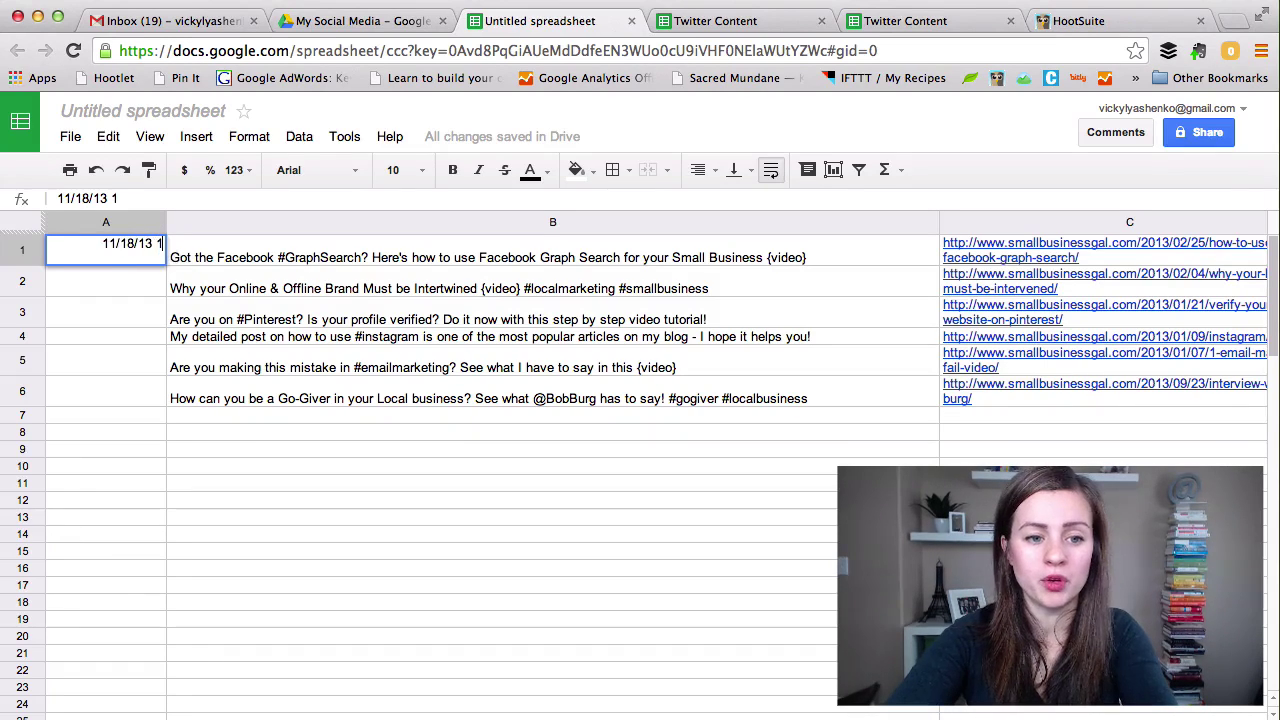
{"action": "type", "text": "2:00:00"}
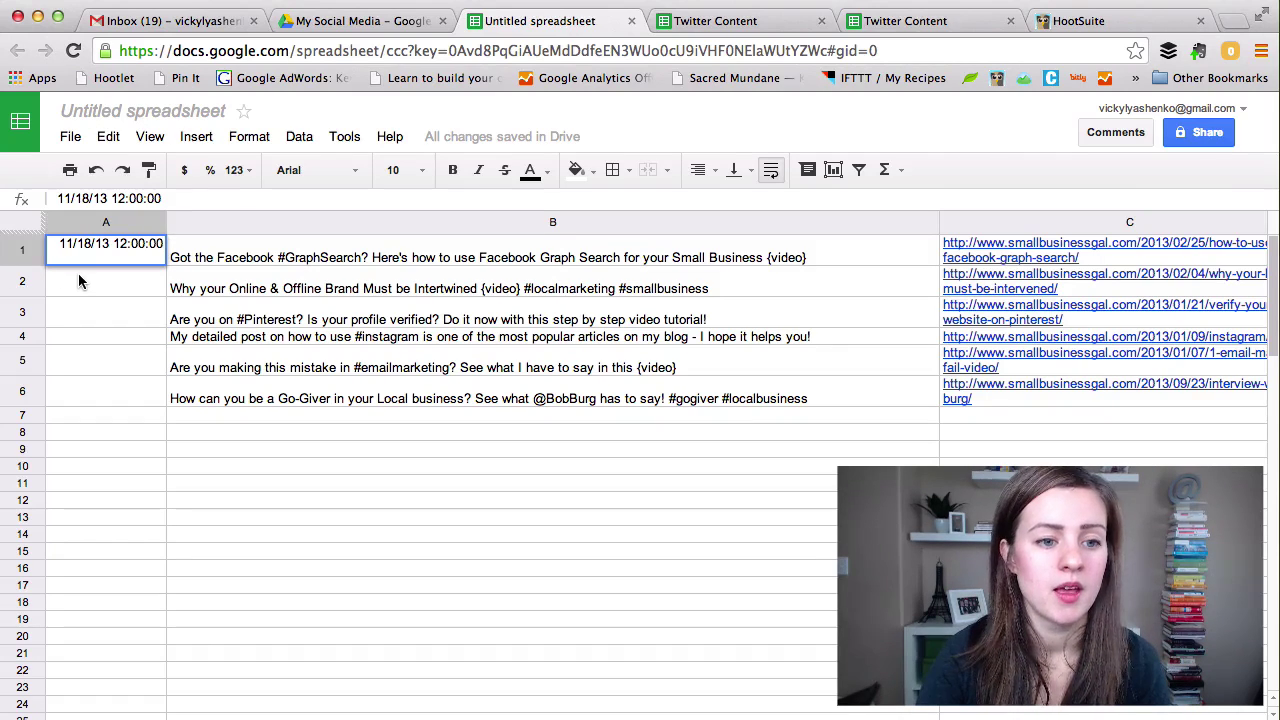
{"action": "left_click", "coordinate": [123, 282]}
Step: Copy the date and time from A1 into A2 and change its date to 11/21/2013
{"action": "left_click", "coordinate": [124, 256]}
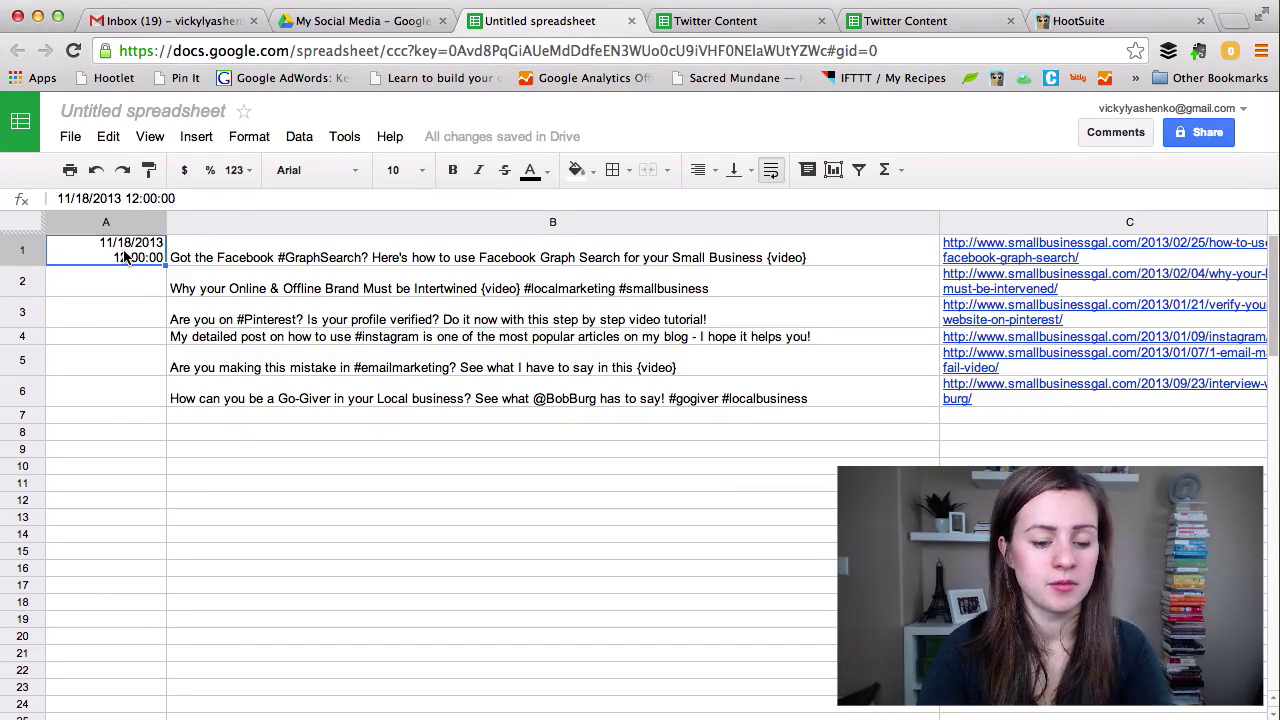
{"action": "key", "text": "super+c"}
{"action": "left_click", "coordinate": [121, 284]}
{"action": "key", "text": "super+v"}
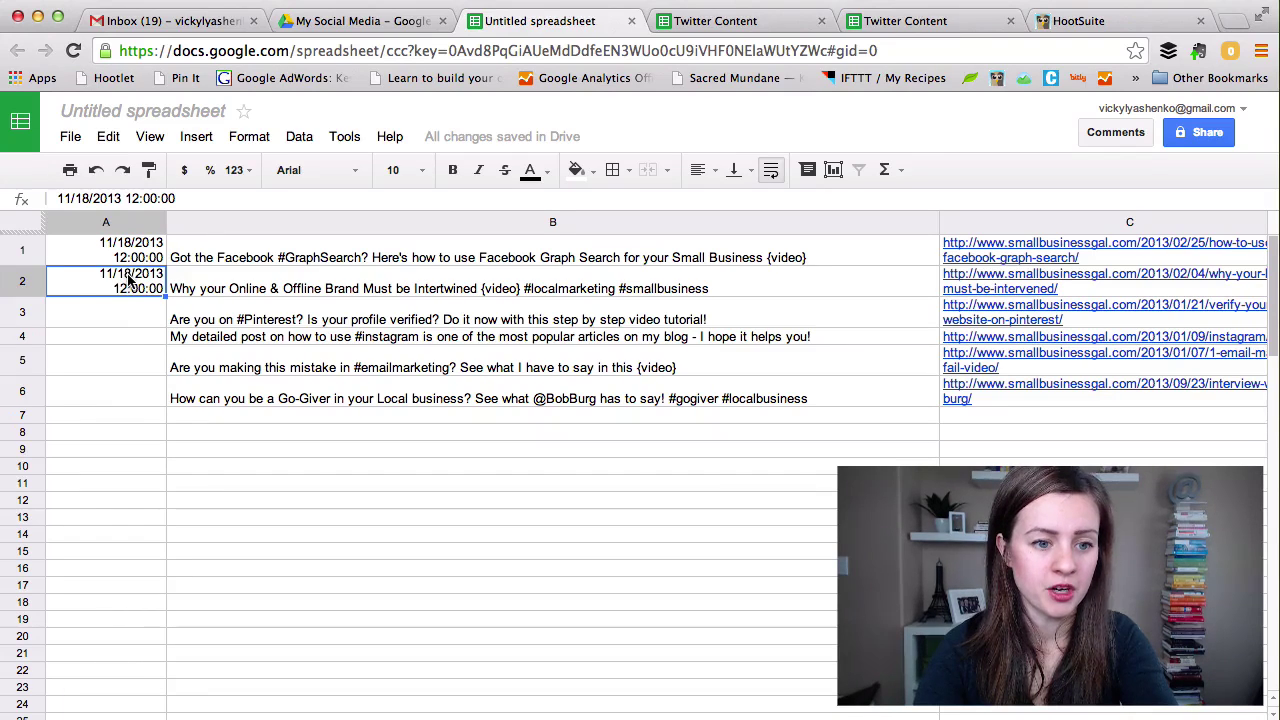
{"action": "double_click", "coordinate": [131, 270]}
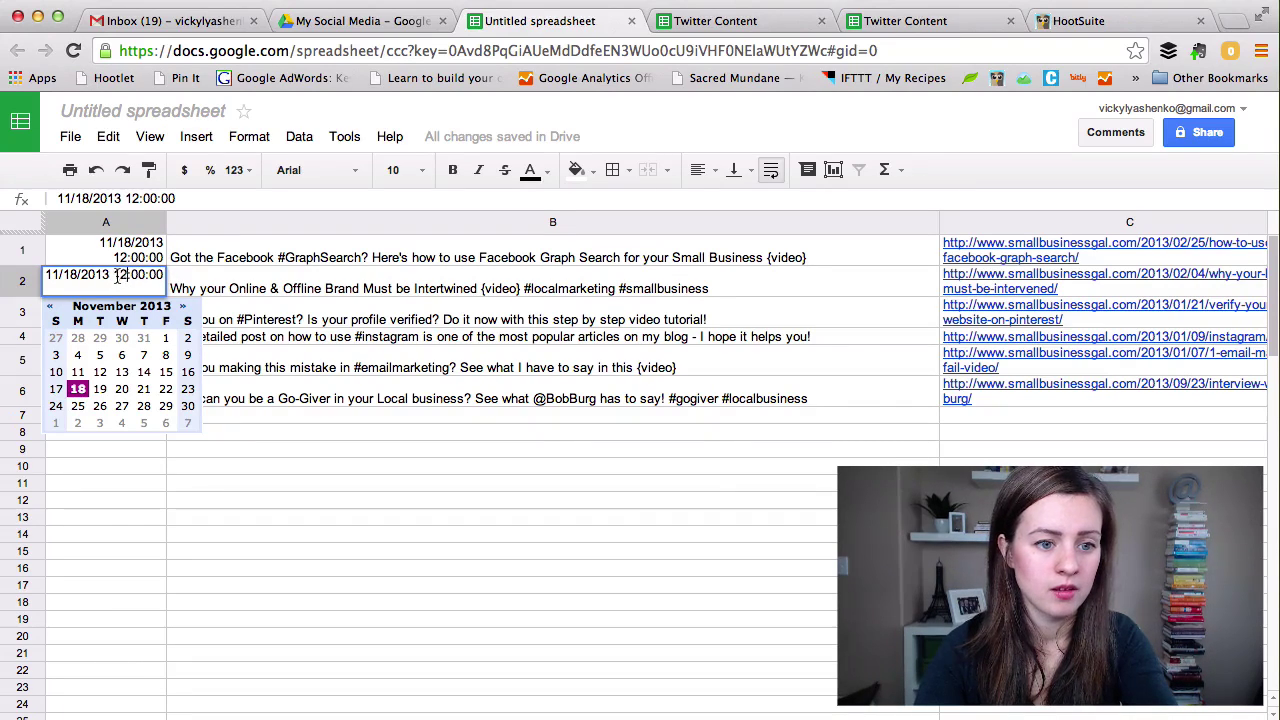
{"action": "left_click", "coordinate": [77, 272]}
{"action": "key", "text": "BackSpace"}
{"action": "key", "text": "BackSpace"}
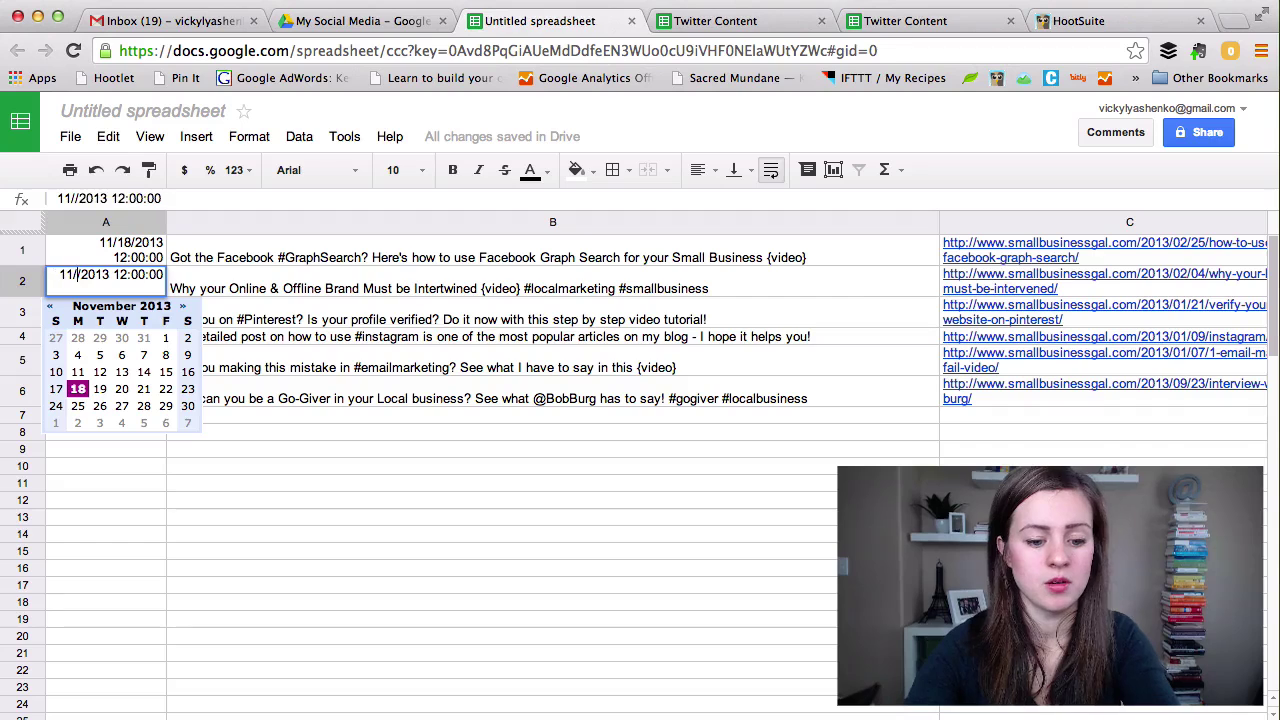
{"action": "type", "text": "21"}
{"action": "key", "text": "Tab"}
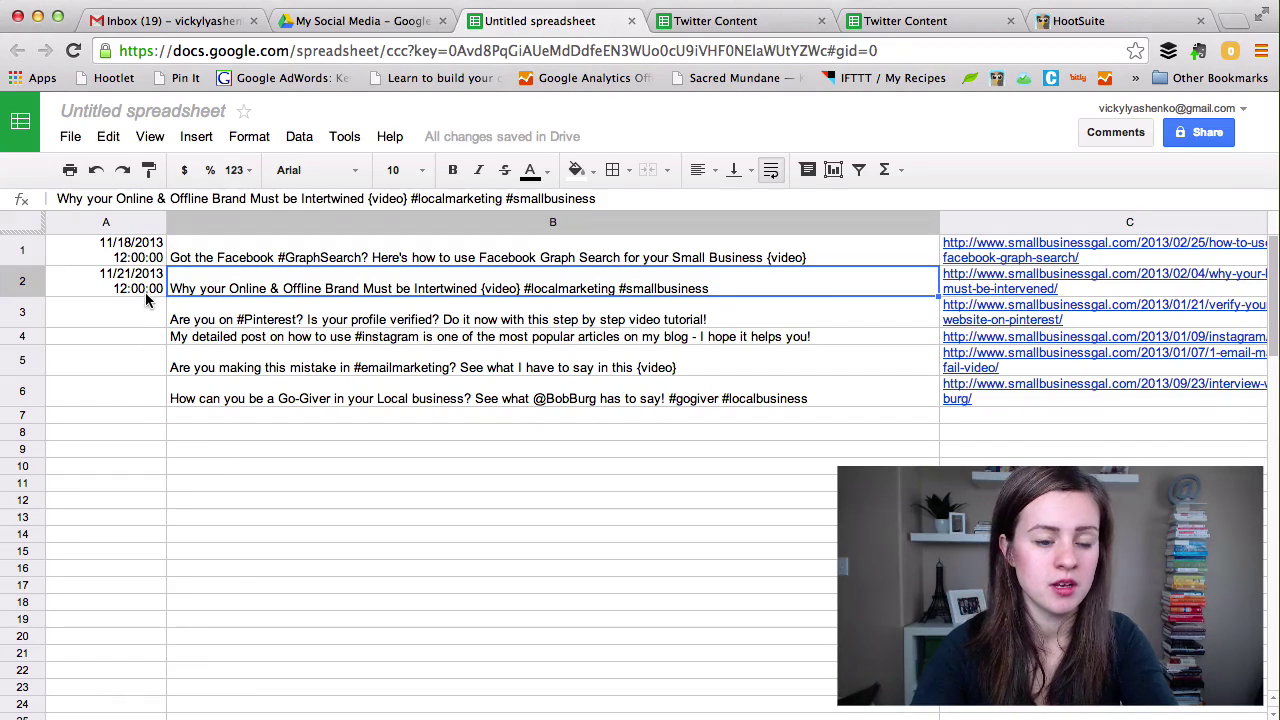
Step: Fill the three-day date series from A1:A2 down to A6 and widen column A to fit each date and time on one line
{"action": "left_click", "coordinate": [145, 292]}
{"action": "left_click_drag", "start_coordinate": [135, 250], "coordinate": [156, 400]}
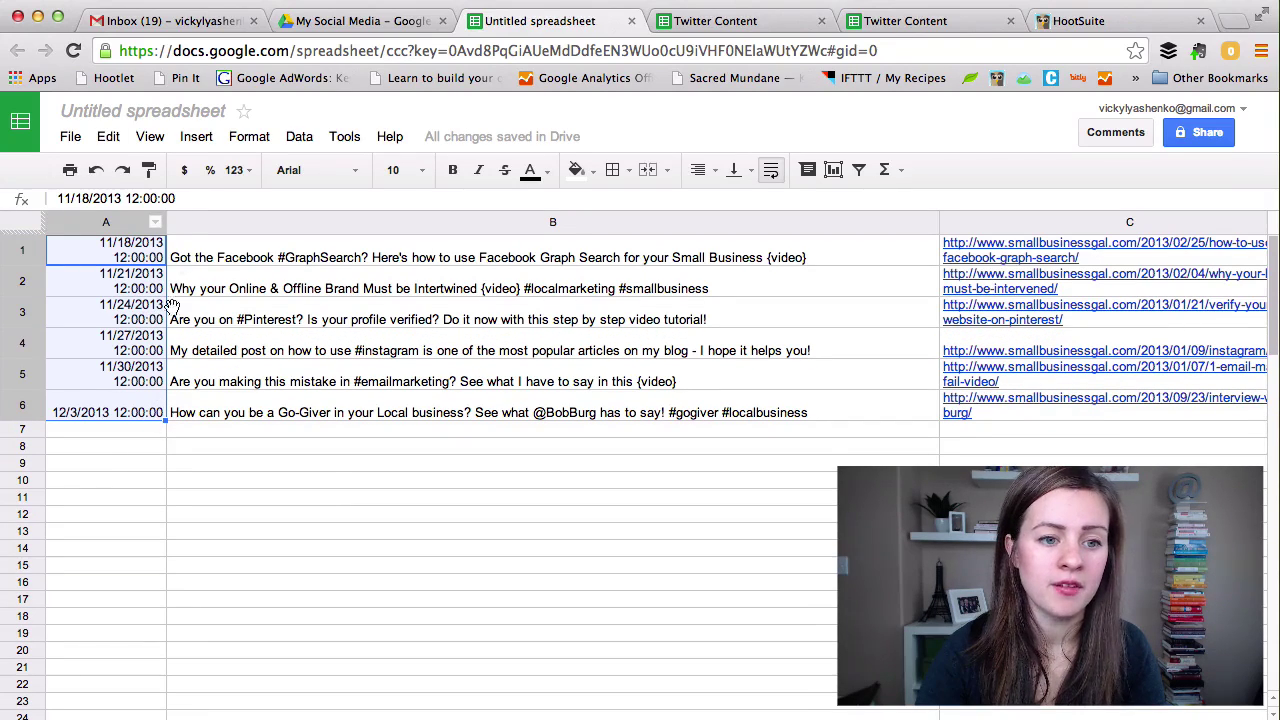
{"action": "left_click_drag", "start_coordinate": [166, 221], "coordinate": [185, 216]}
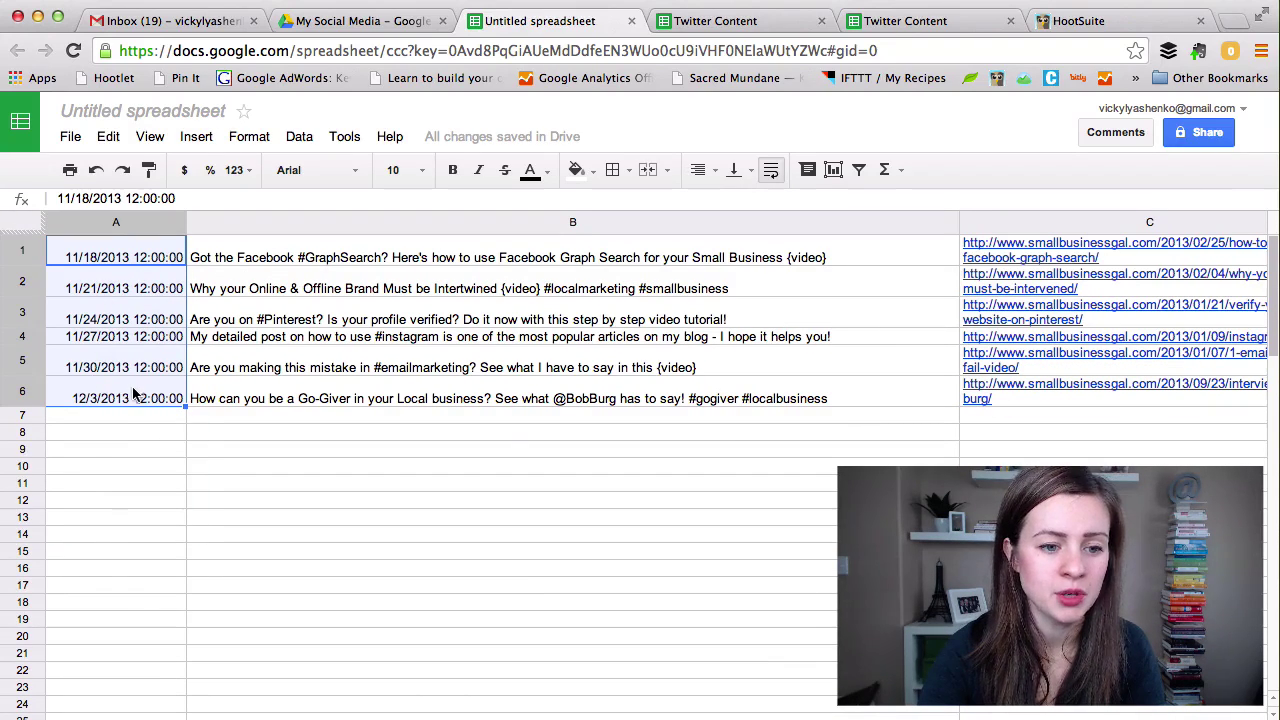
Step: Change the date in cell A6 to 12/22/2013, keeping the 12:00:00 time
{"action": "double_click", "coordinate": [101, 385]}
{"action": "key", "text": "BackSpace"}
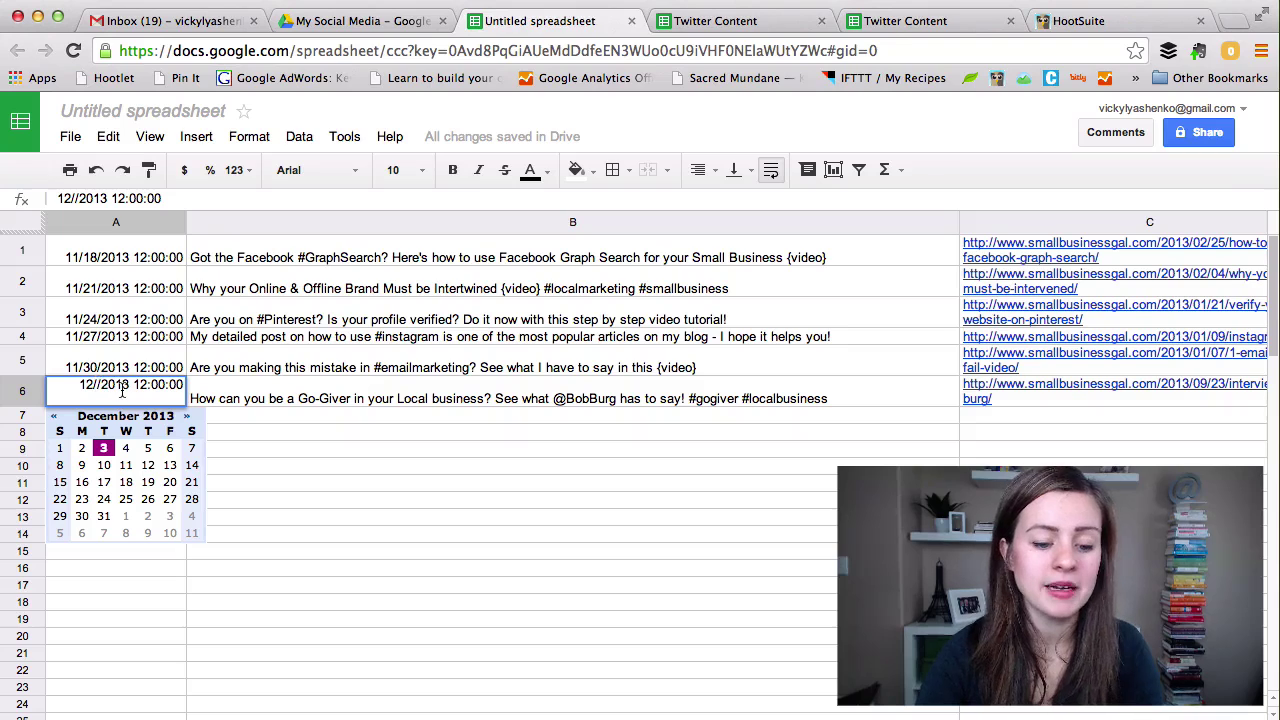
{"action": "type", "text": "22"}
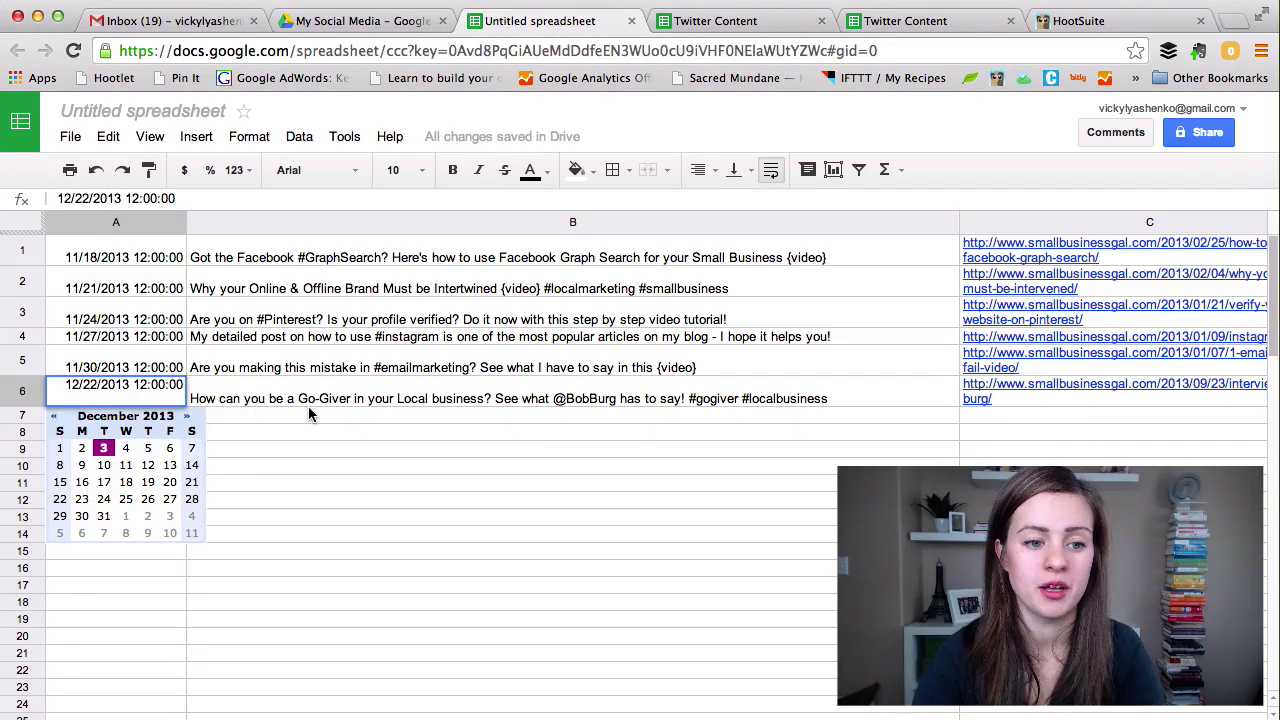
{"action": "left_click", "coordinate": [308, 408]}
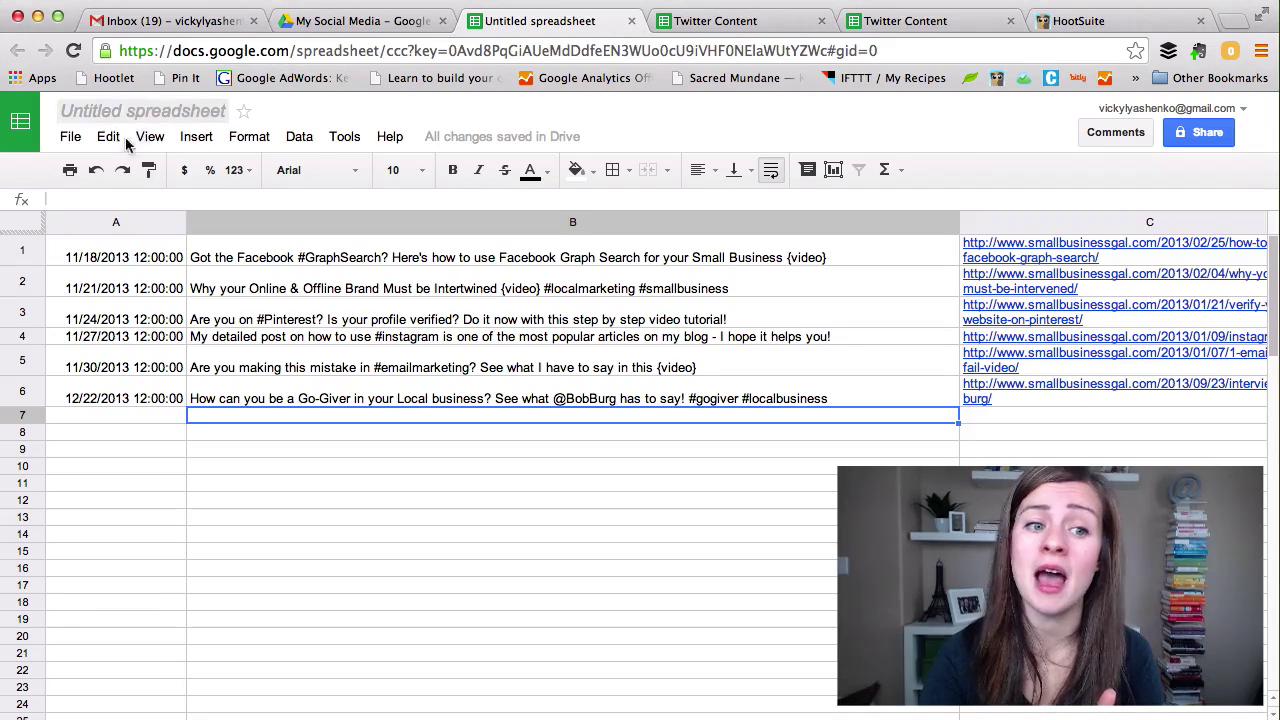
Step: Download the current sheet as a Comma Separated Values (.csv) file
{"action": "left_click", "coordinate": [71, 138]}
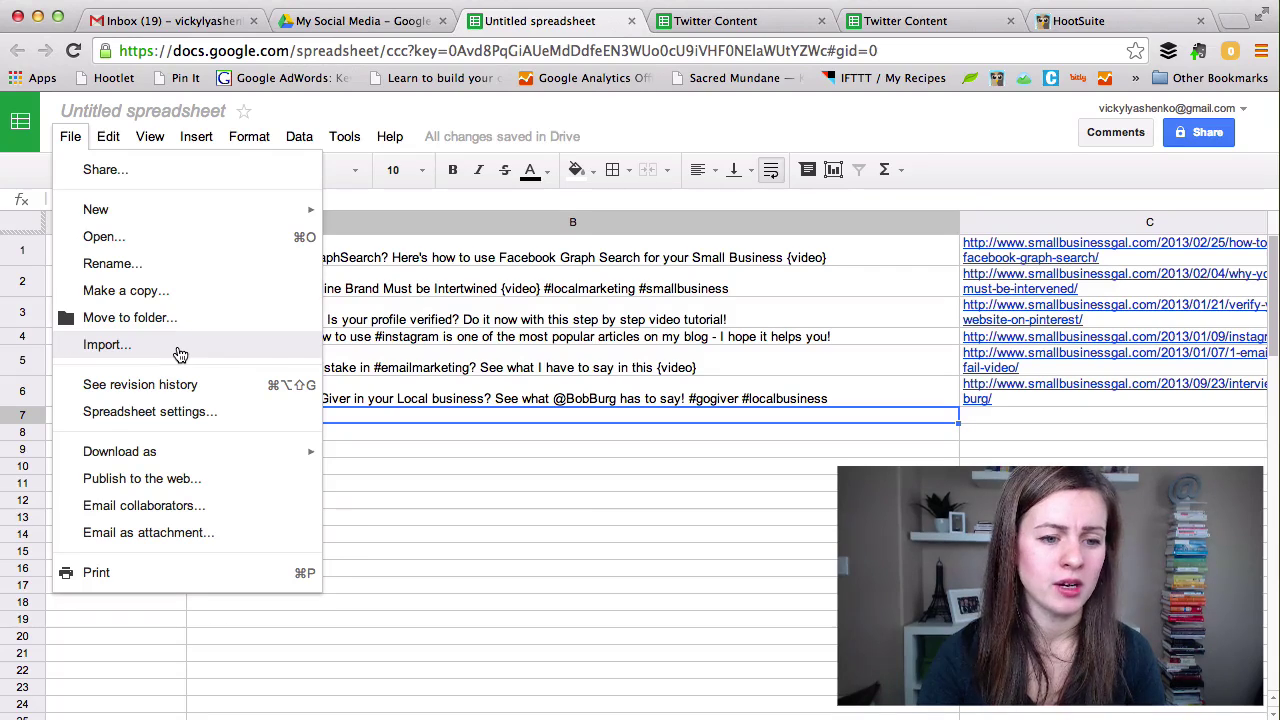
{"action": "mouse_move", "coordinate": [180, 457]}
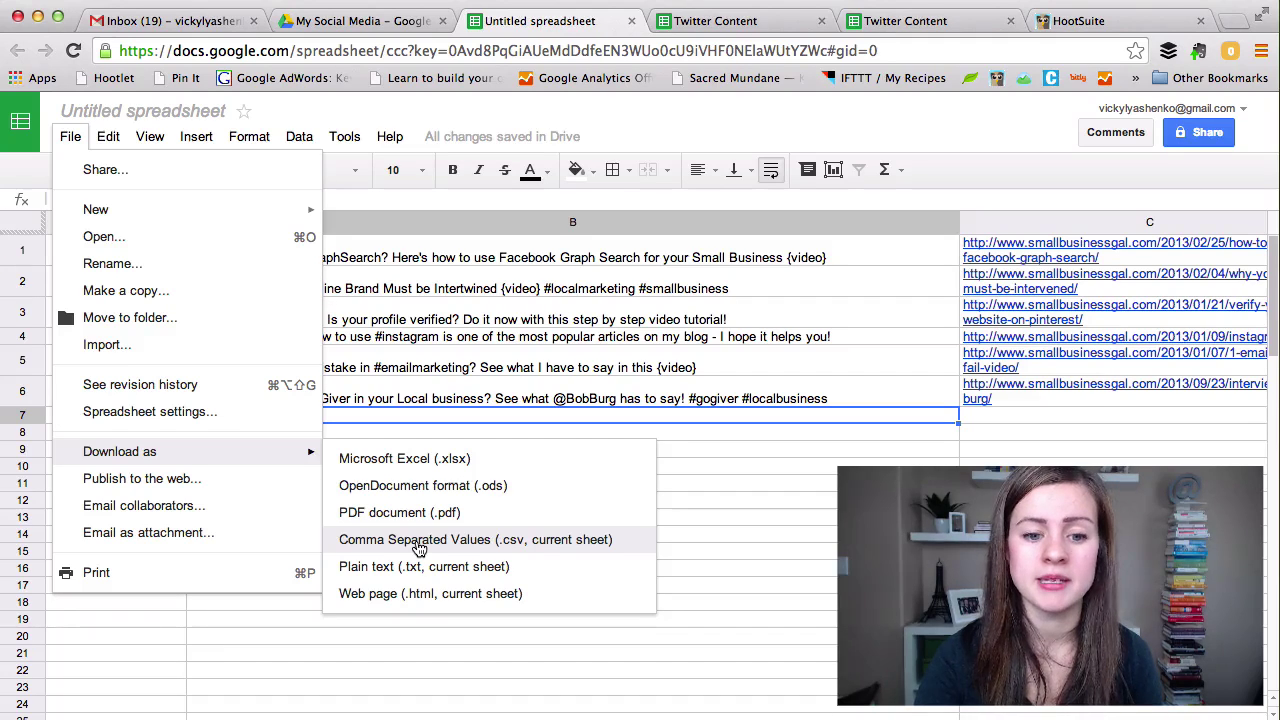
{"action": "left_click", "coordinate": [419, 545]}
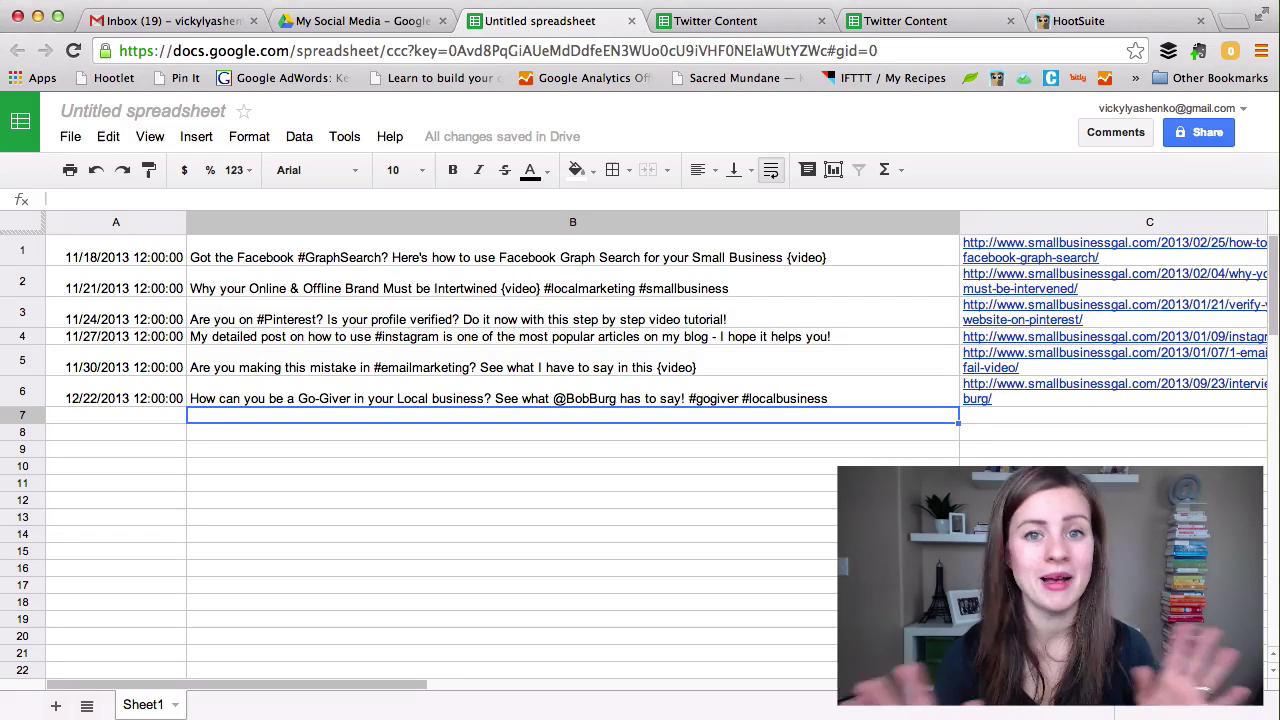
Step: Switch to HootSuite and open the bulk message uploader from the message scheduling options
{"action": "key", "text": "super+6"}
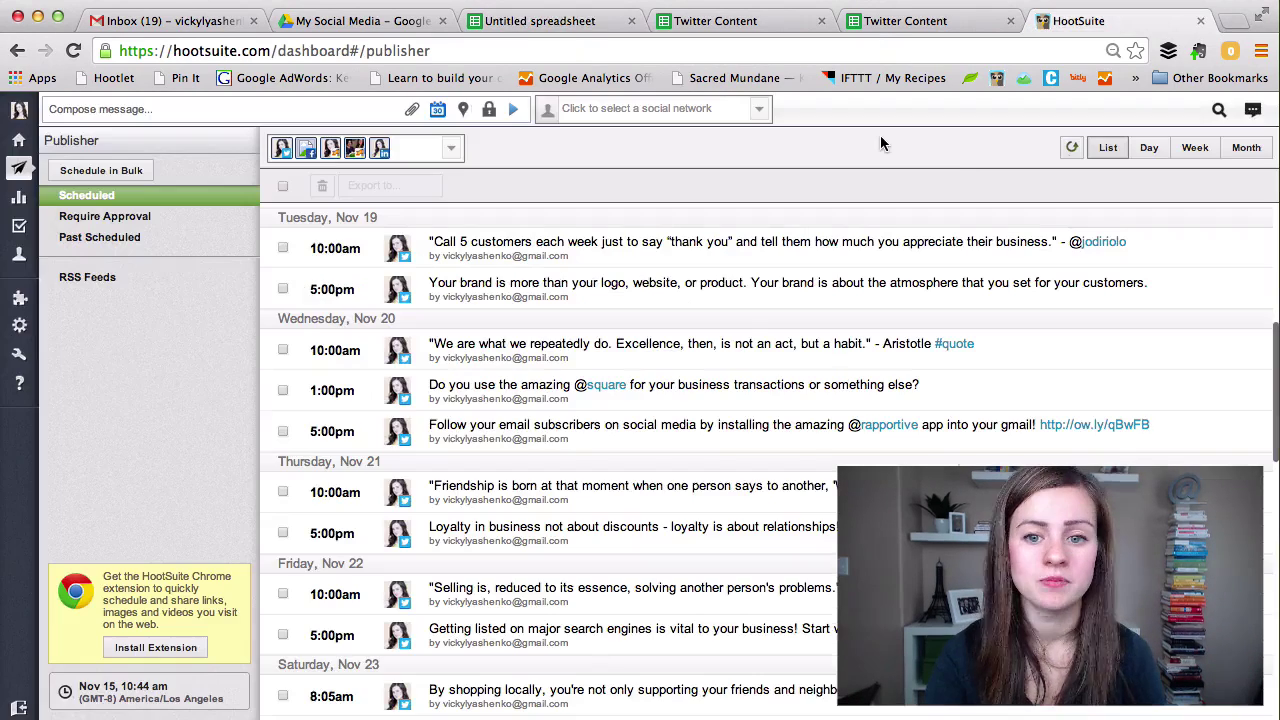
{"action": "left_click", "coordinate": [439, 110]}
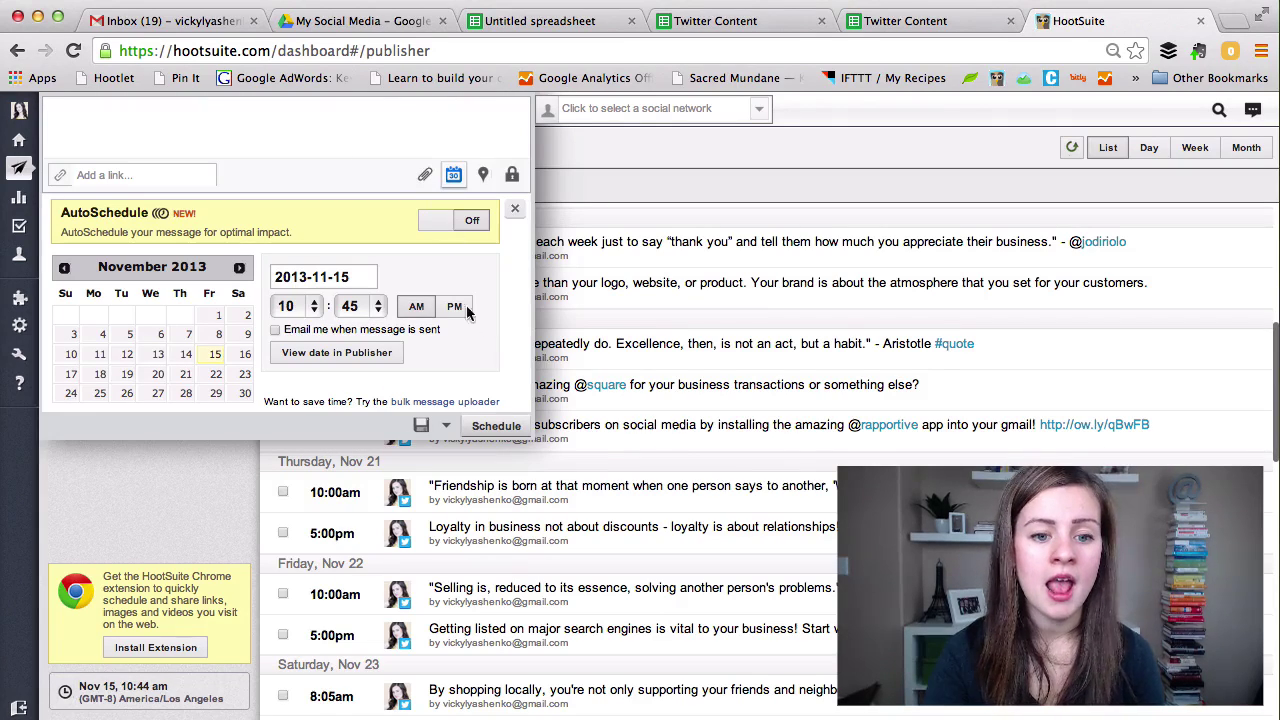
{"action": "left_click", "coordinate": [458, 401]}
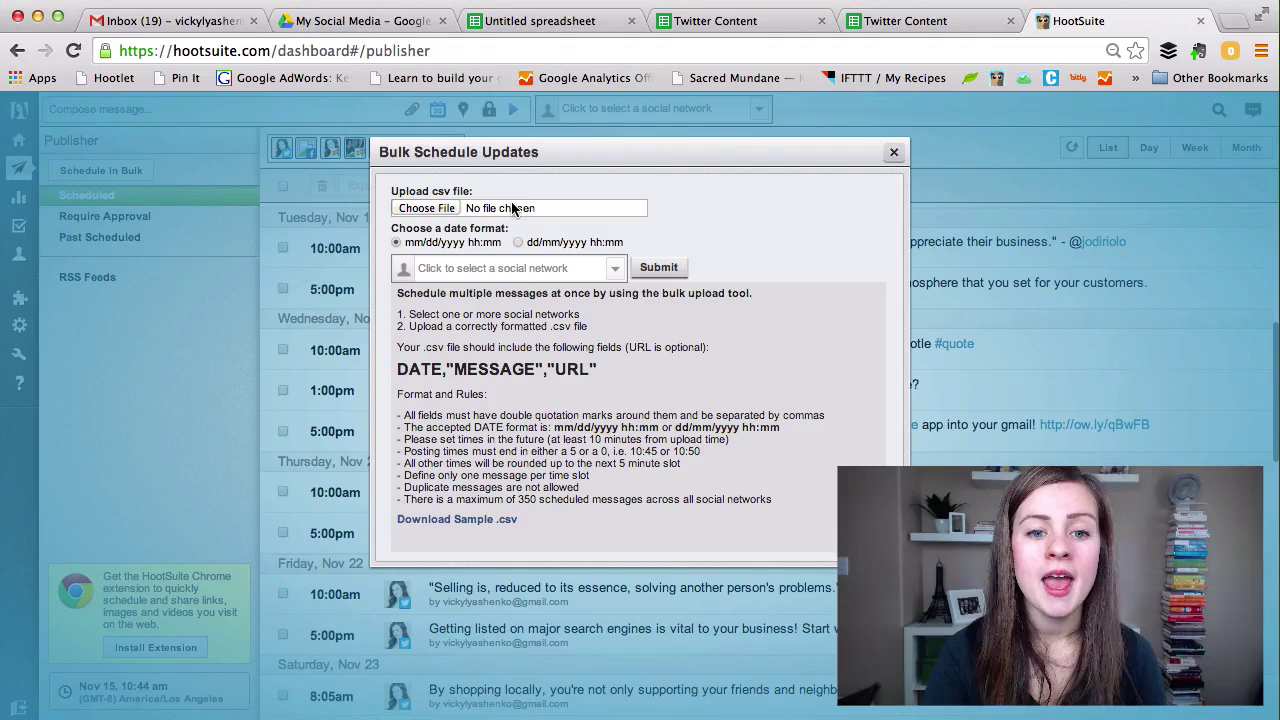
Step: Choose the file Untitled spreadsheet - Sheet1 (1).csv from the Downloads folder for the bulk schedule upload
{"action": "left_click", "coordinate": [430, 209]}
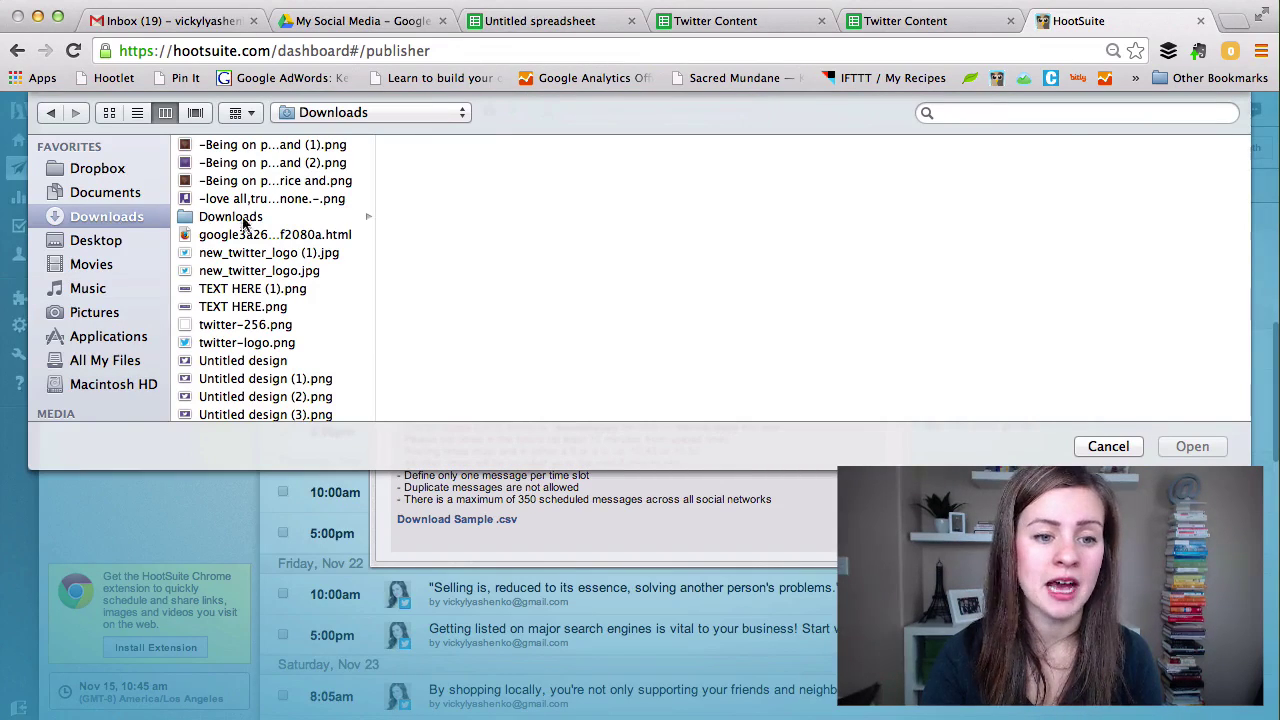
{"action": "scroll", "coordinate": [290, 290], "scroll_direction": "down", "scroll_amount": 4}
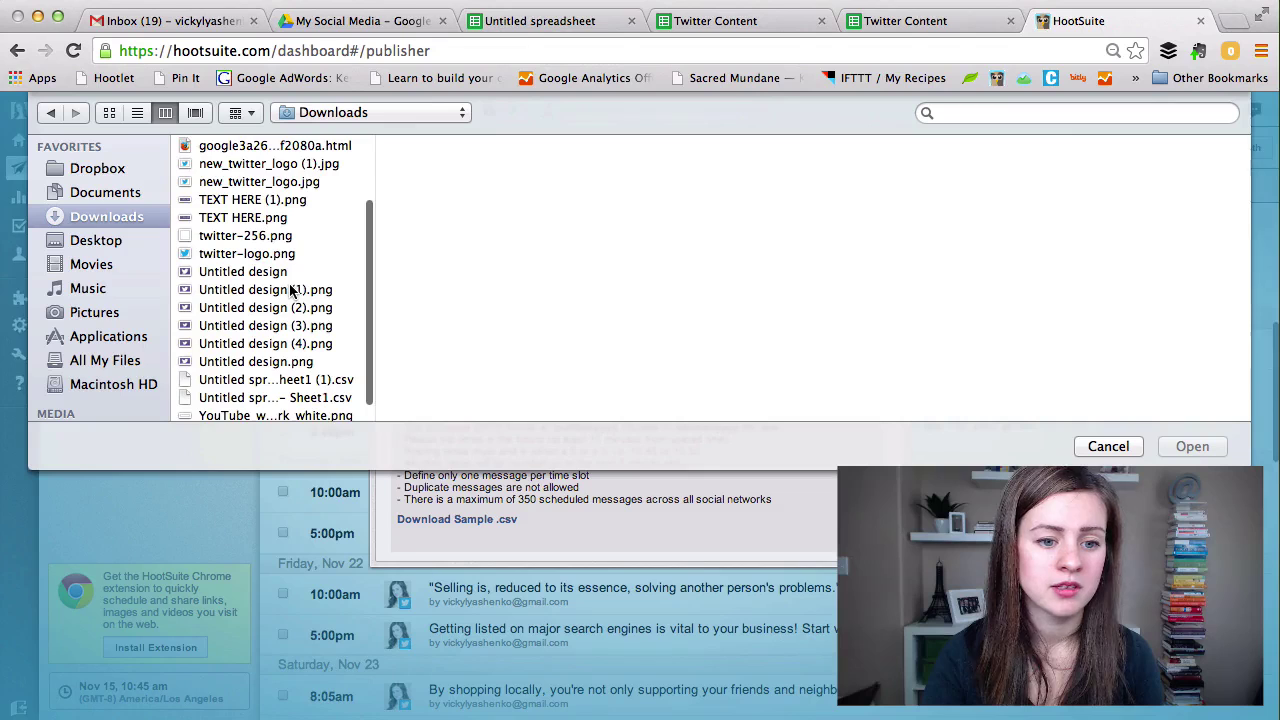
{"action": "scroll", "coordinate": [290, 290], "scroll_direction": "down", "scroll_amount": 1}
{"action": "left_click", "coordinate": [270, 359]}
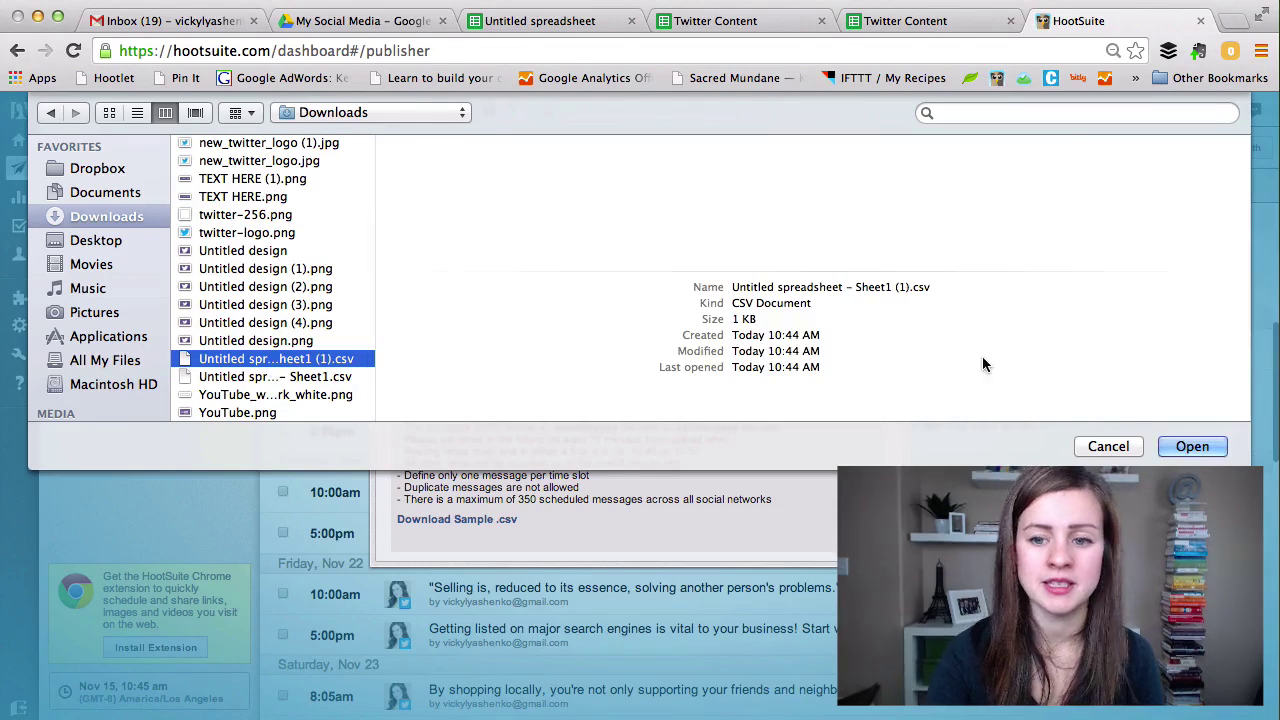
{"action": "left_click", "coordinate": [1192, 446]}
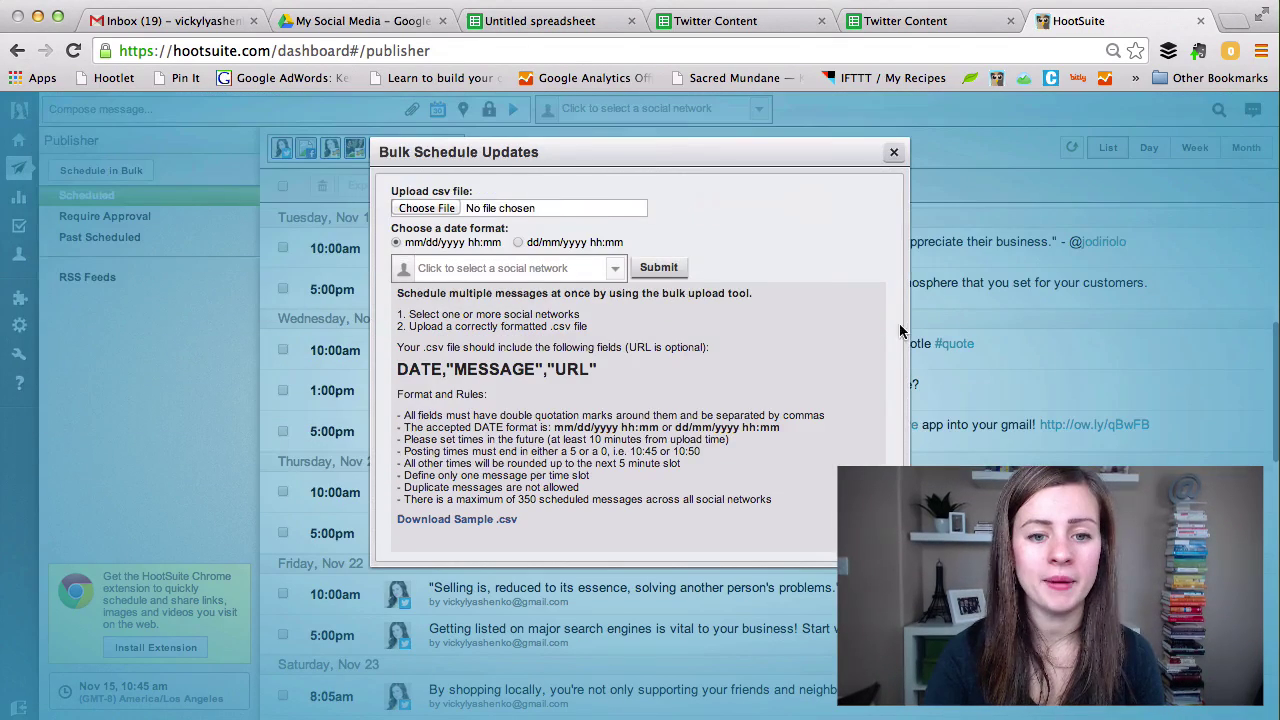
Step: Select the Twitter profile as the social network, submit the bulk schedule upload and close the dialog
{"action": "left_click", "coordinate": [560, 268]}
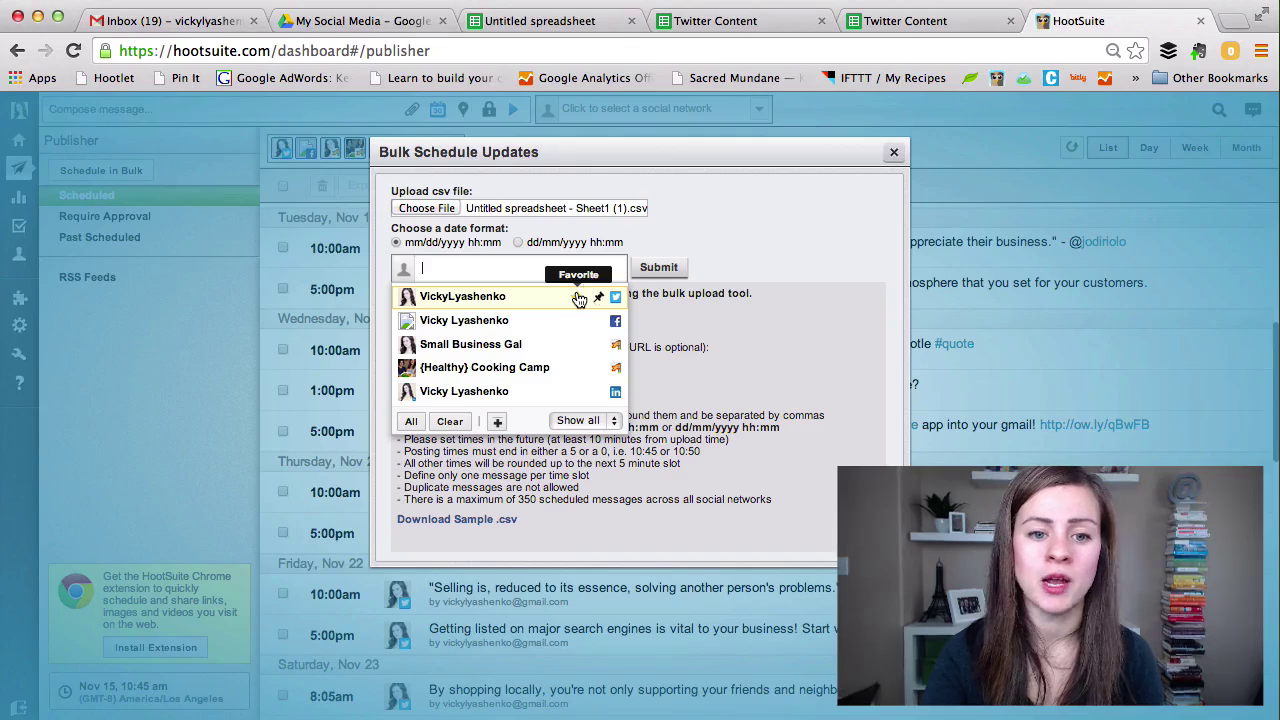
{"action": "left_click", "coordinate": [537, 306]}
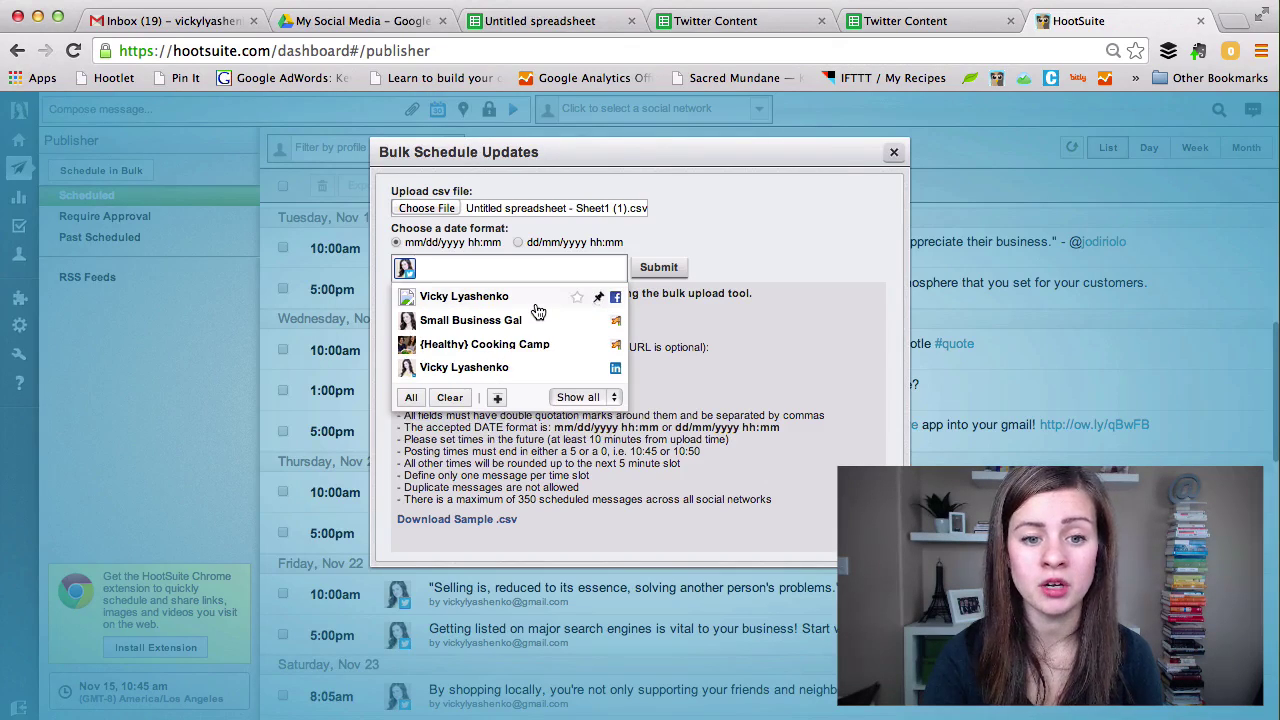
{"action": "left_click", "coordinate": [660, 268]}
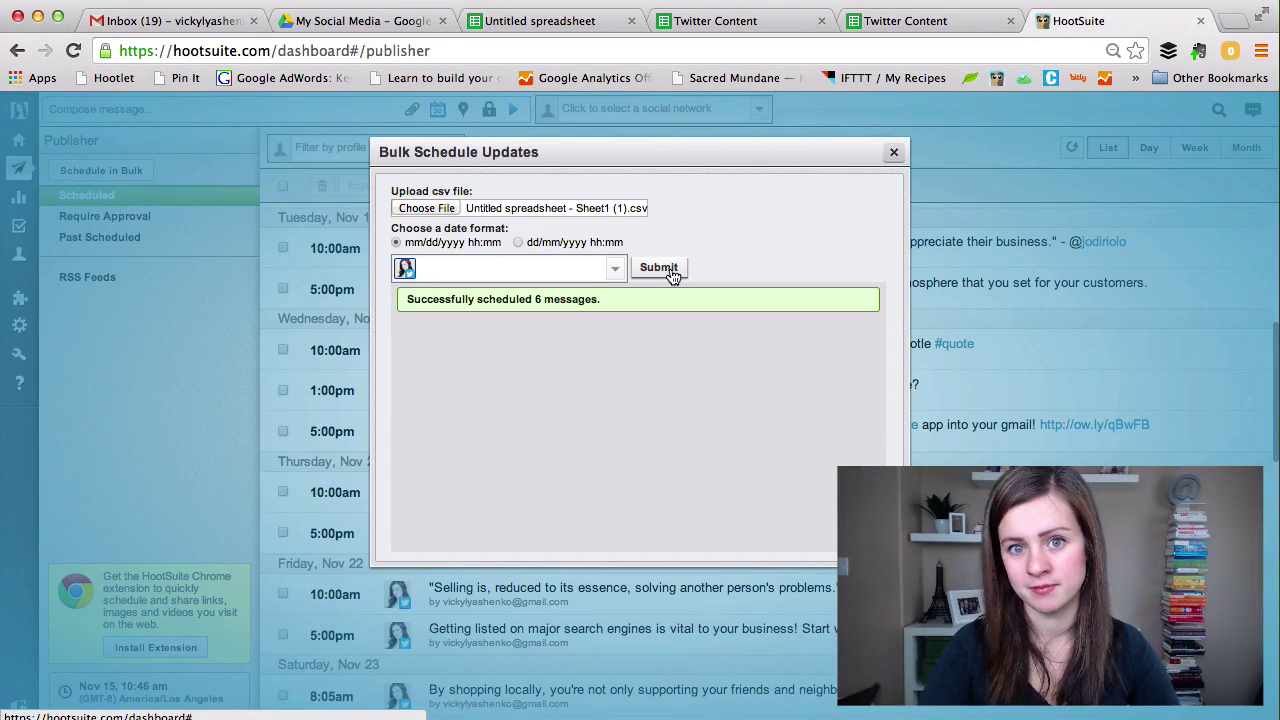
{"action": "left_click", "coordinate": [895, 154]}
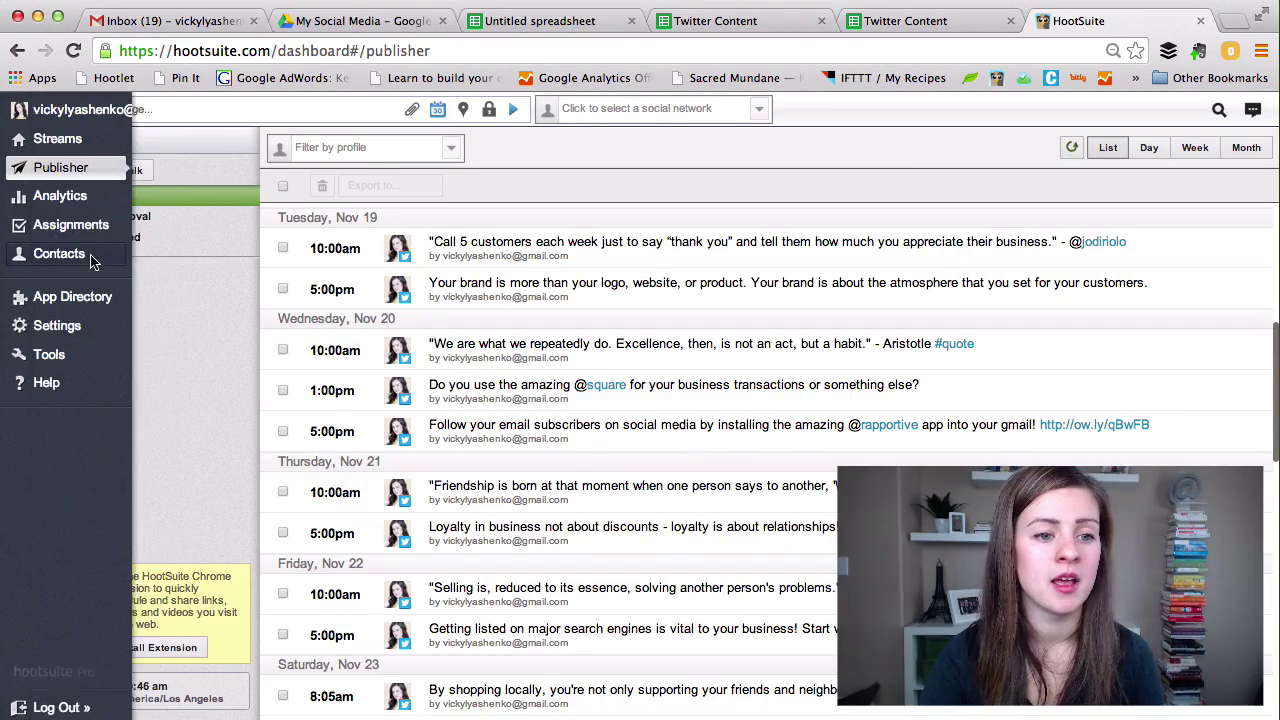
Step: Reload the list of scheduled messages and look through it for the uploaded 12:00pm blog post tweets
{"action": "left_click", "coordinate": [202, 200]}
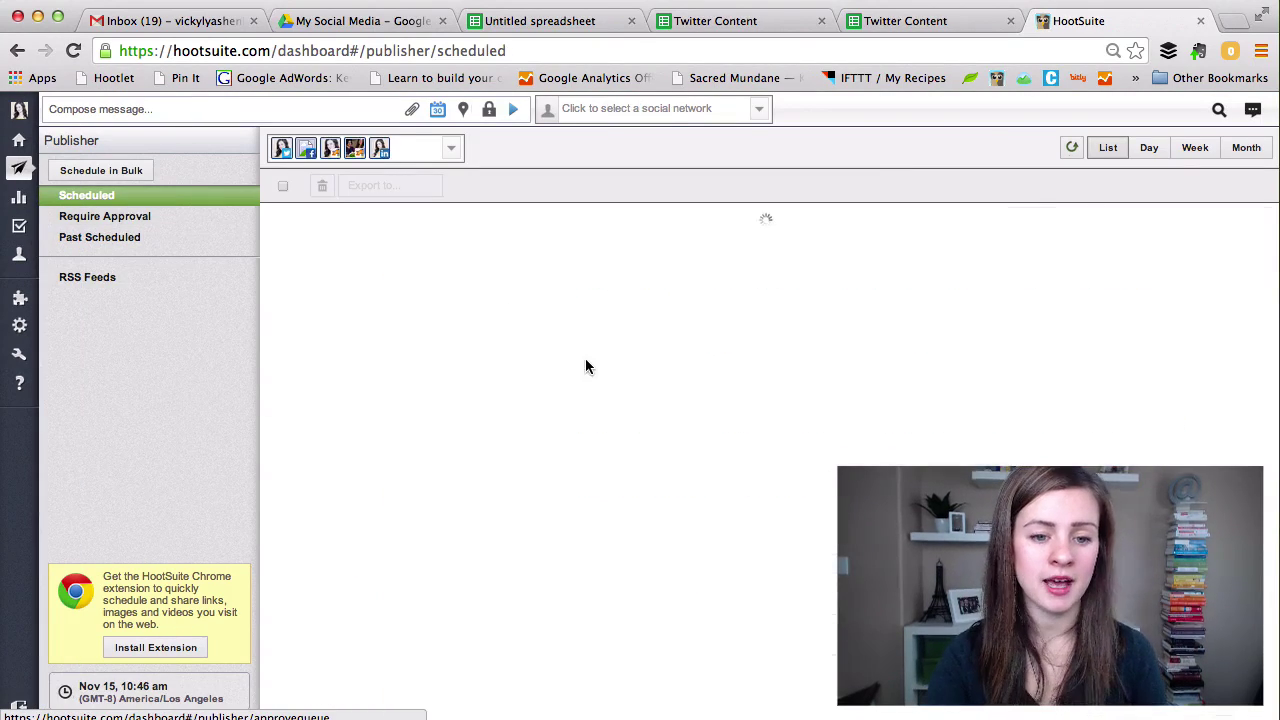
{"action": "scroll", "coordinate": [780, 500], "scroll_direction": "down", "scroll_amount": 3}
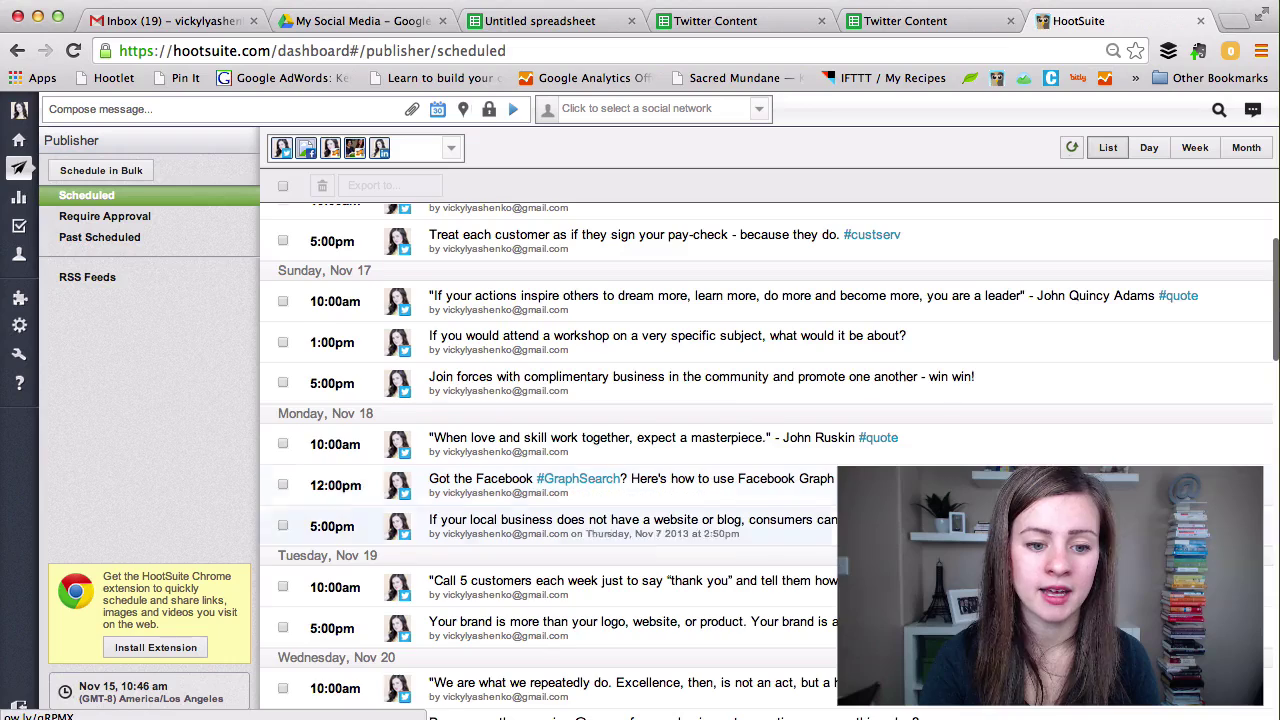
{"action": "scroll", "coordinate": [1125, 480], "scroll_direction": "down", "scroll_amount": 5}
{"action": "scroll", "coordinate": [820, 584], "scroll_direction": "down", "scroll_amount": 1}
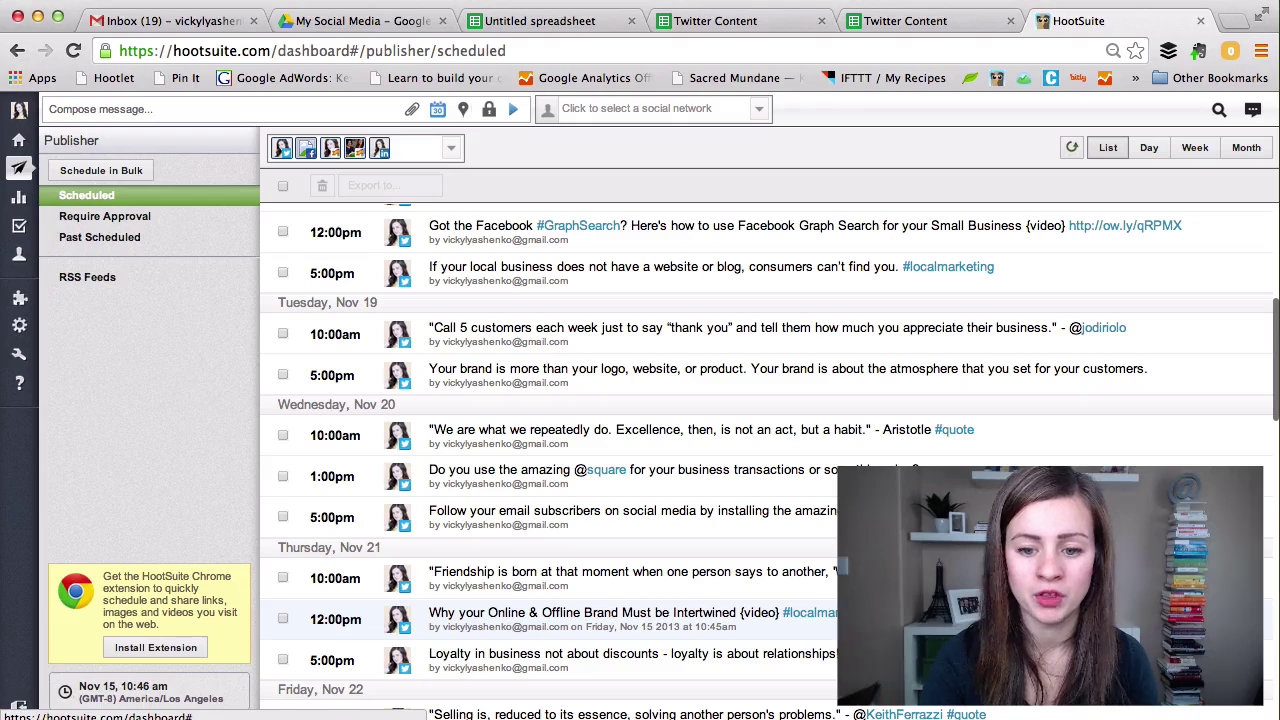
{"action": "scroll", "coordinate": [722, 620], "scroll_direction": "up", "scroll_amount": 10}
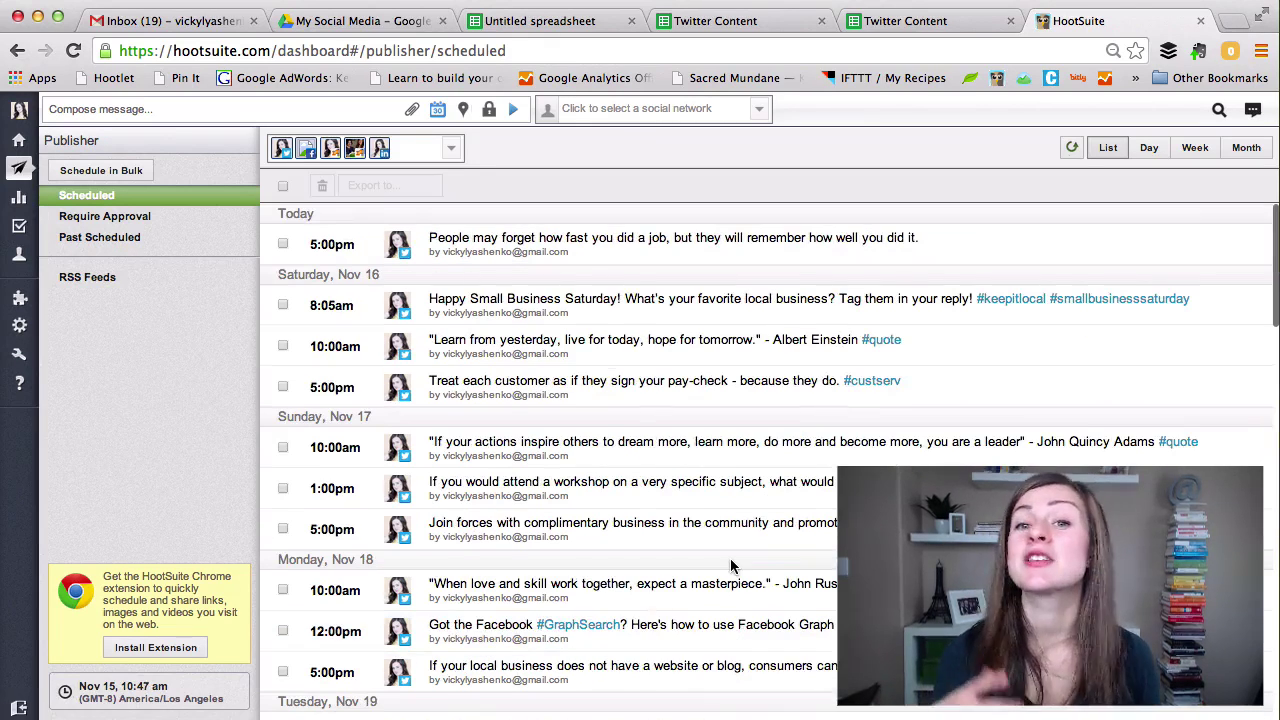